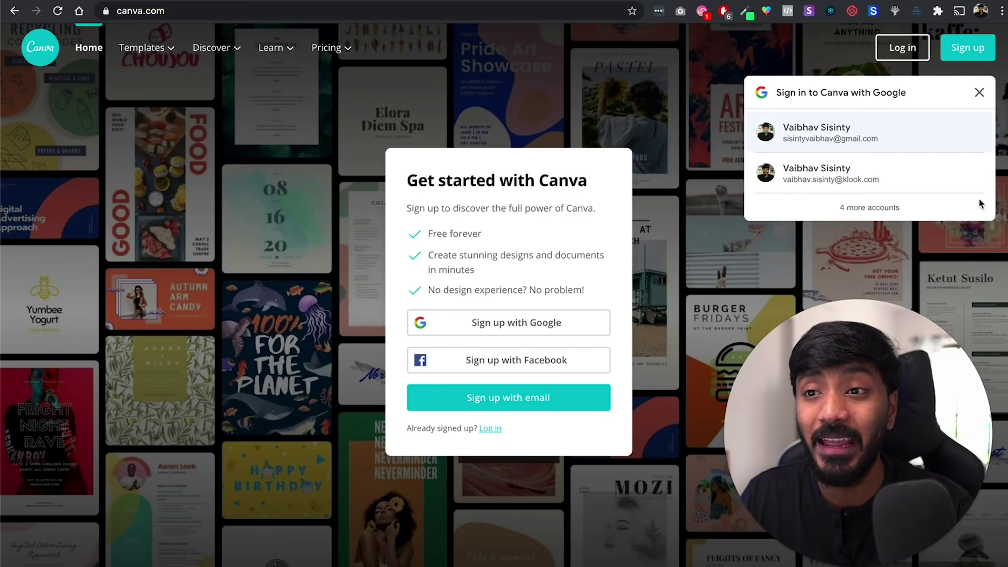
- Look over Canva's Pricing menu and scroll down the Canva page
mouse_move(209, 51)
mouse_move(334, 49)
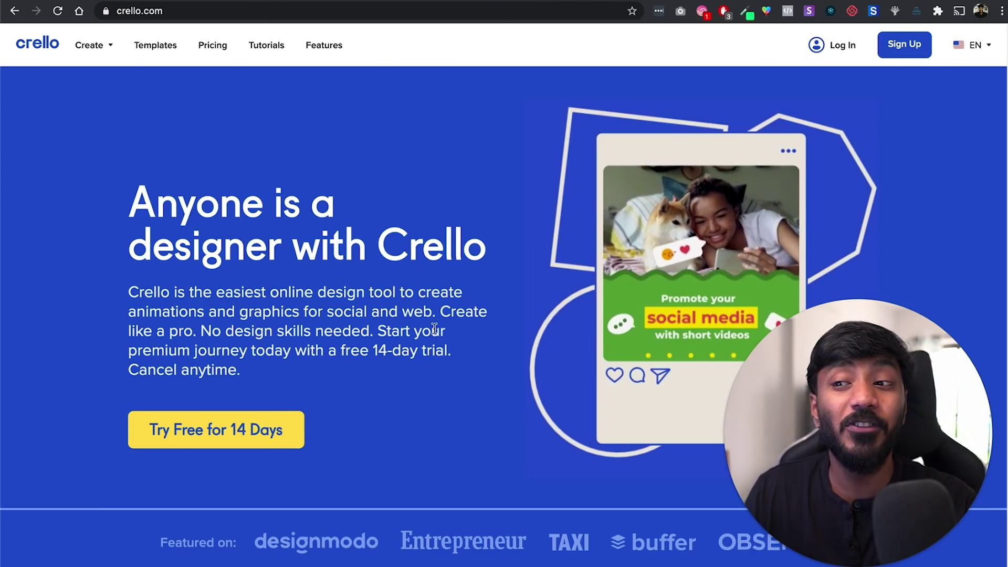
scroll(460, 377, "down", 15)
scroll(461, 382, "down", 5)
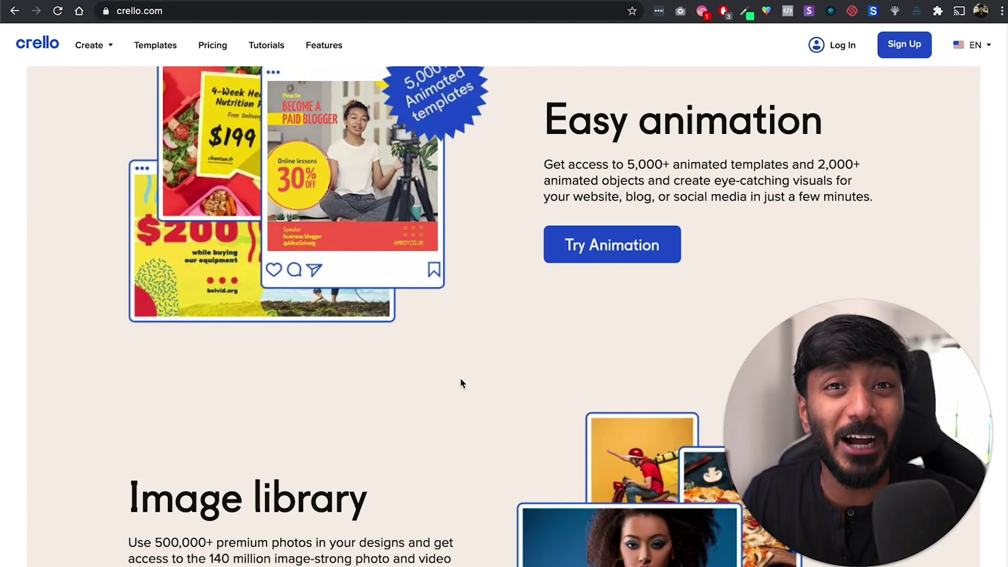
scroll(461, 382, "down", 3)
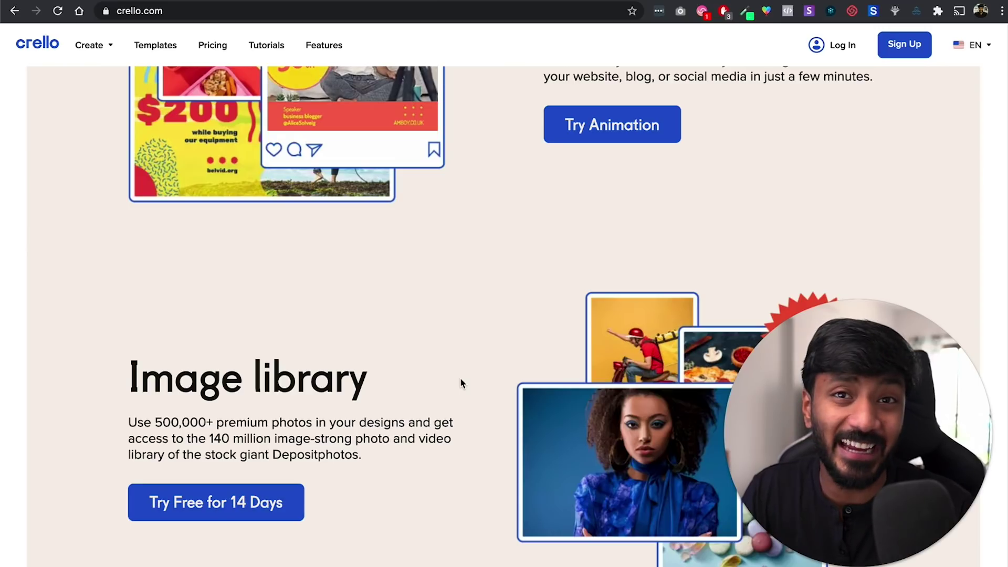
scroll(461, 382, "down", 3)
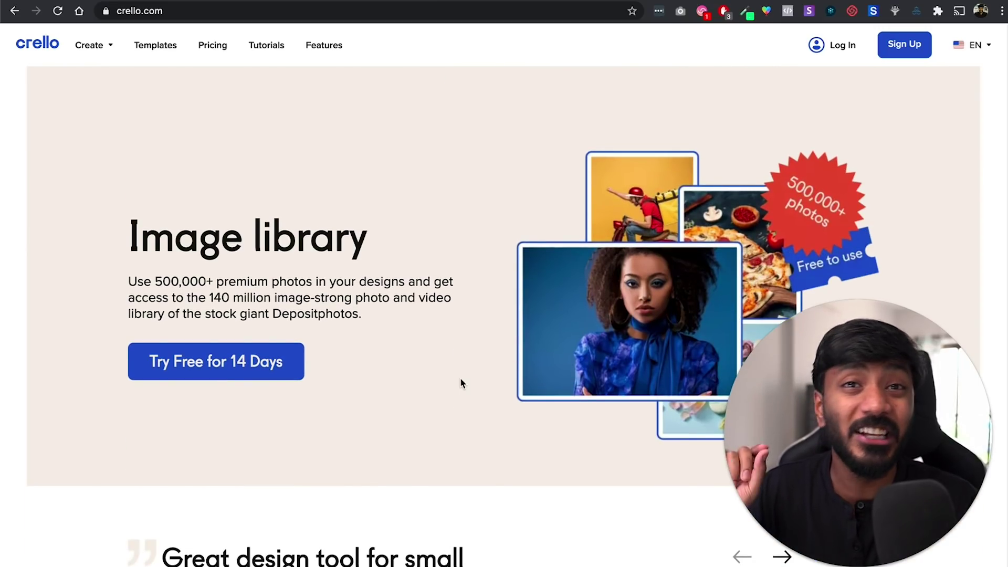
scroll(461, 383, "down", 8)
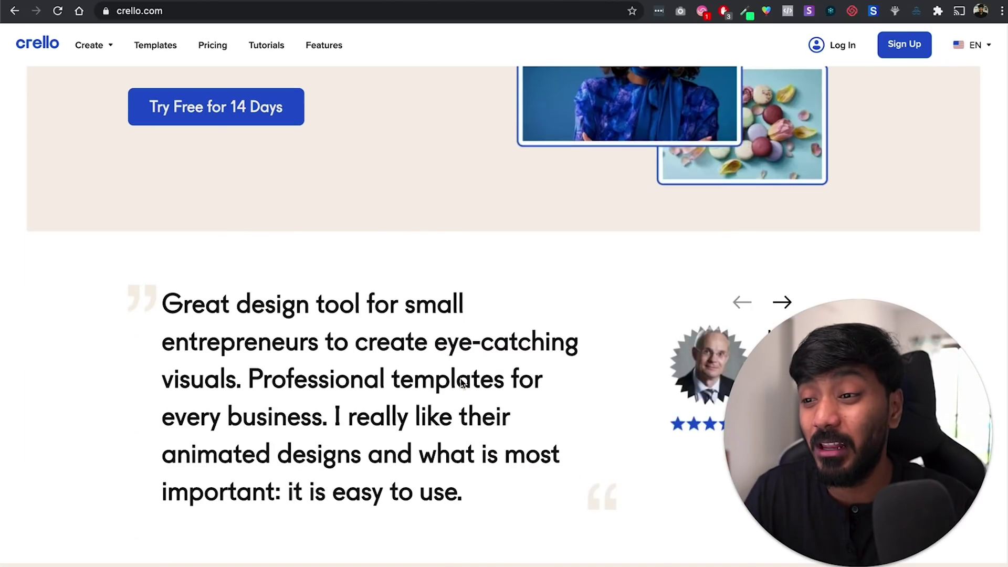
scroll(462, 382, "down", 5)
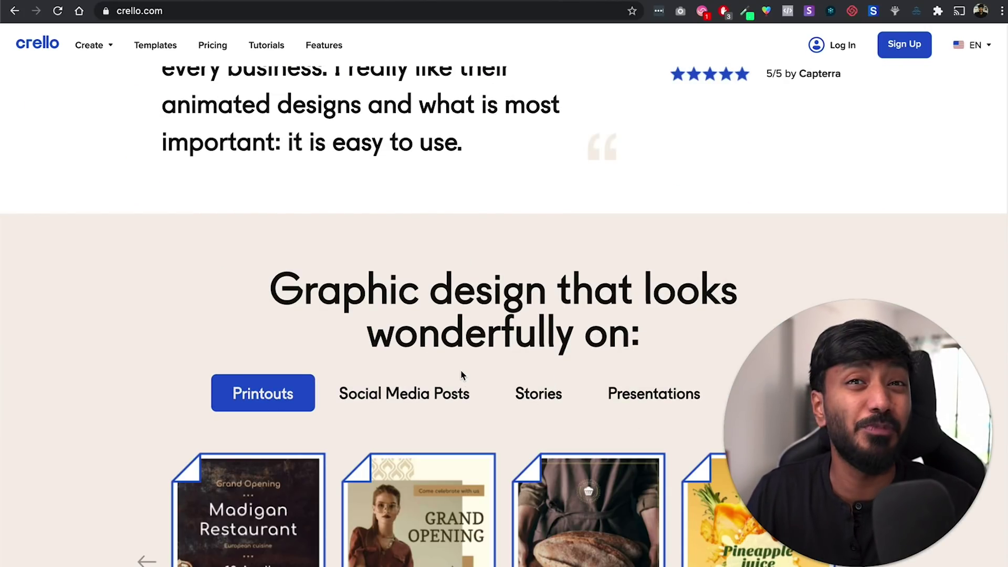
scroll(462, 374, "down", 10)
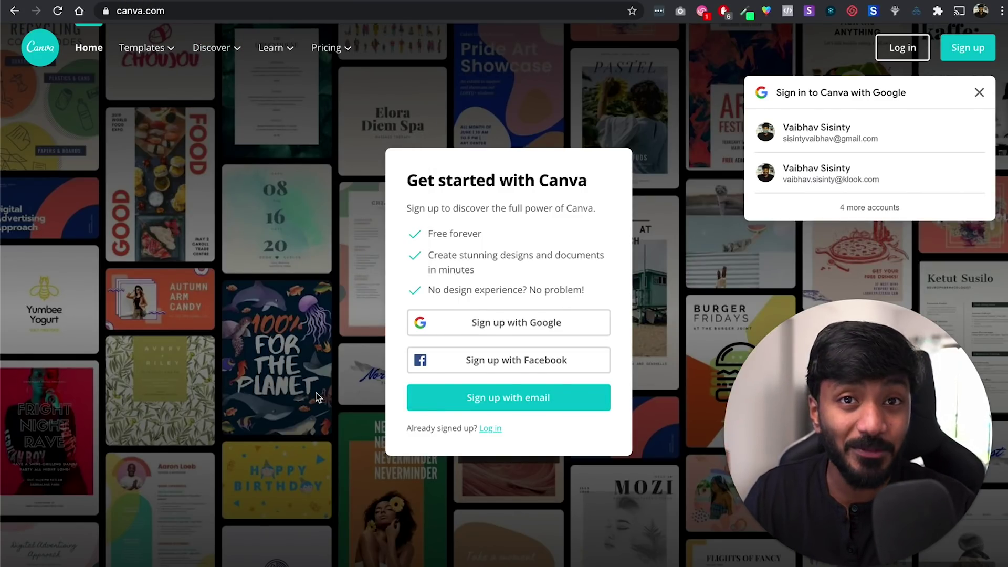
- Open Canva Pro plans and highlight the 60M+ photos and 1000+ fonts features
mouse_move(326, 50)
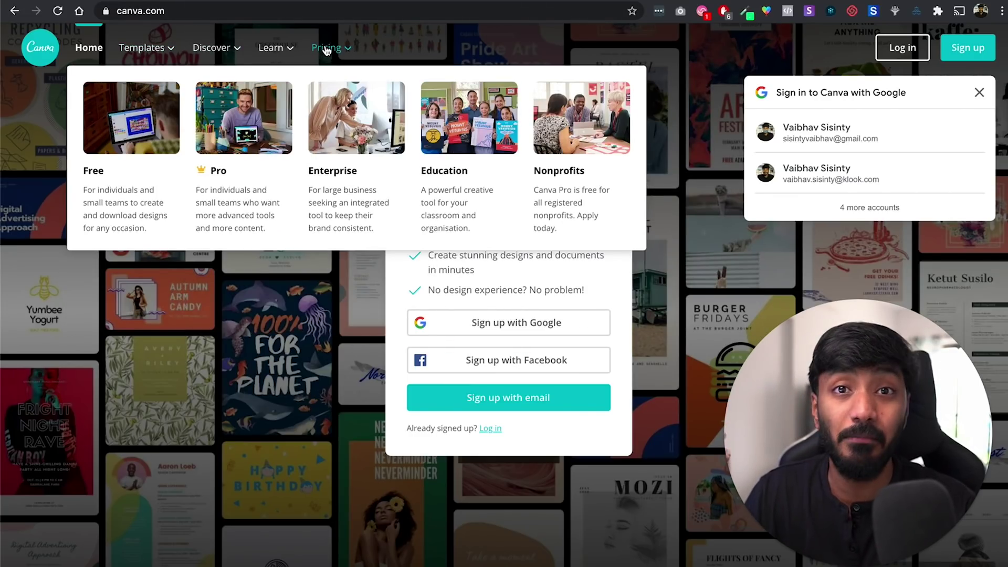
left_click(235, 149)
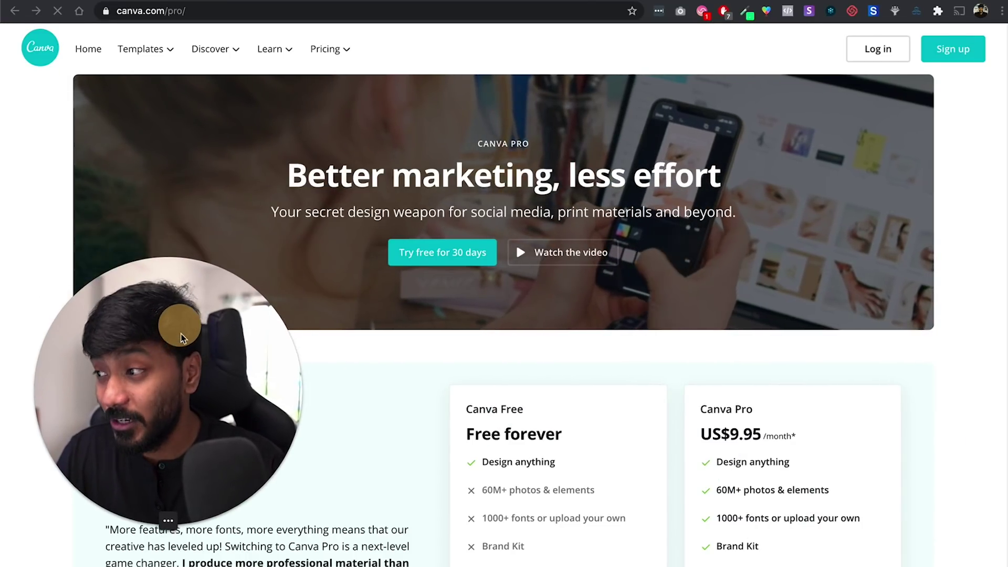
scroll(703, 310, "down", 1)
scroll(713, 316, "down", 3)
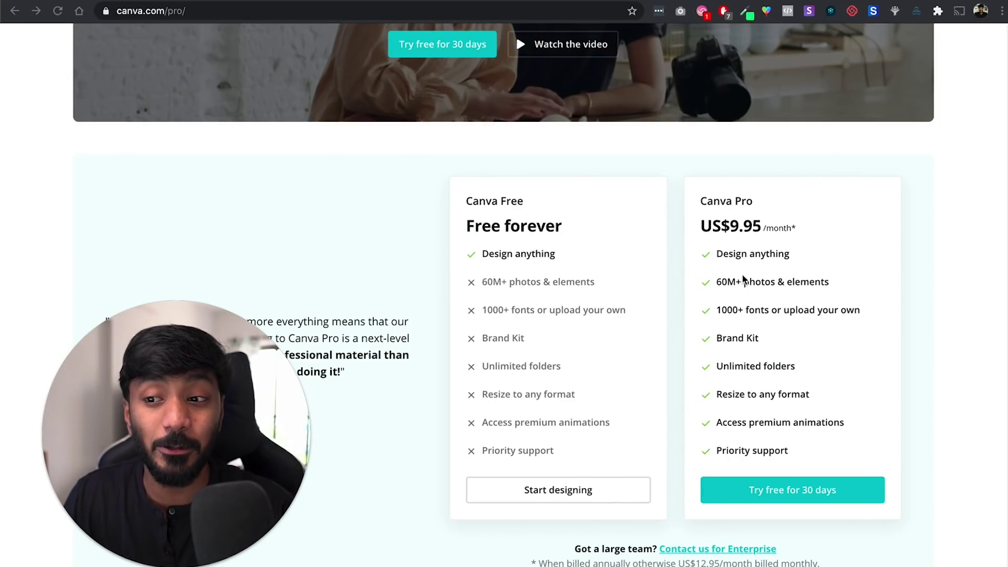
left_click_drag(716, 286, 793, 304)
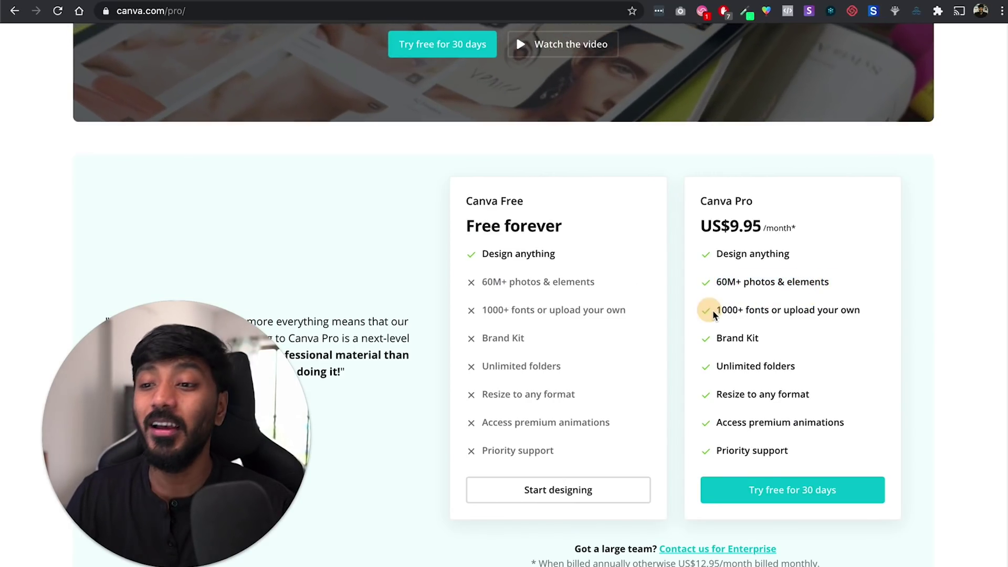
left_click_drag(712, 310, 855, 310)
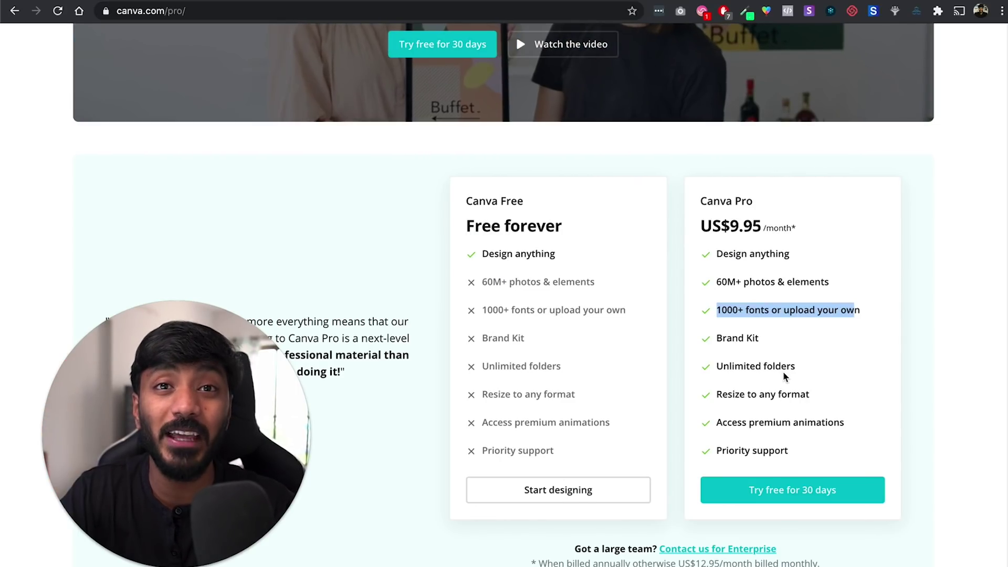
scroll(783, 371, "down", 5)
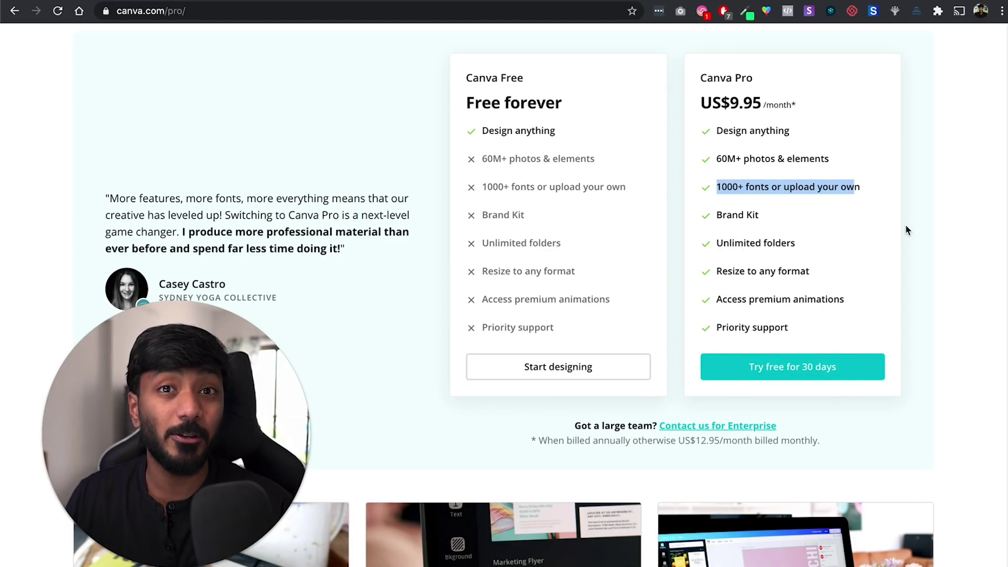
scroll(907, 227, "up", 6)
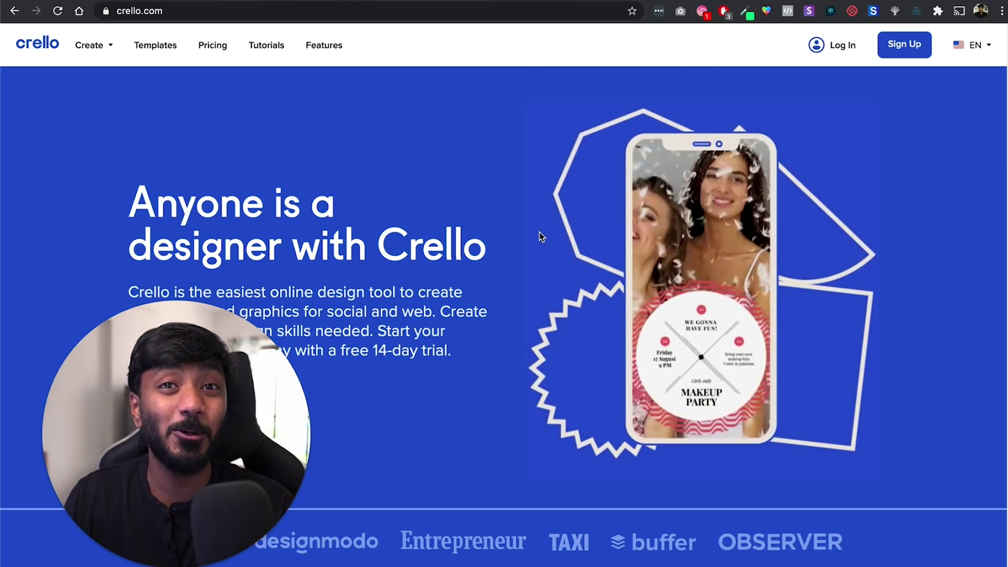
- Open Crello's pricing plans showing Pro at $7.99 a month
left_click(208, 51)
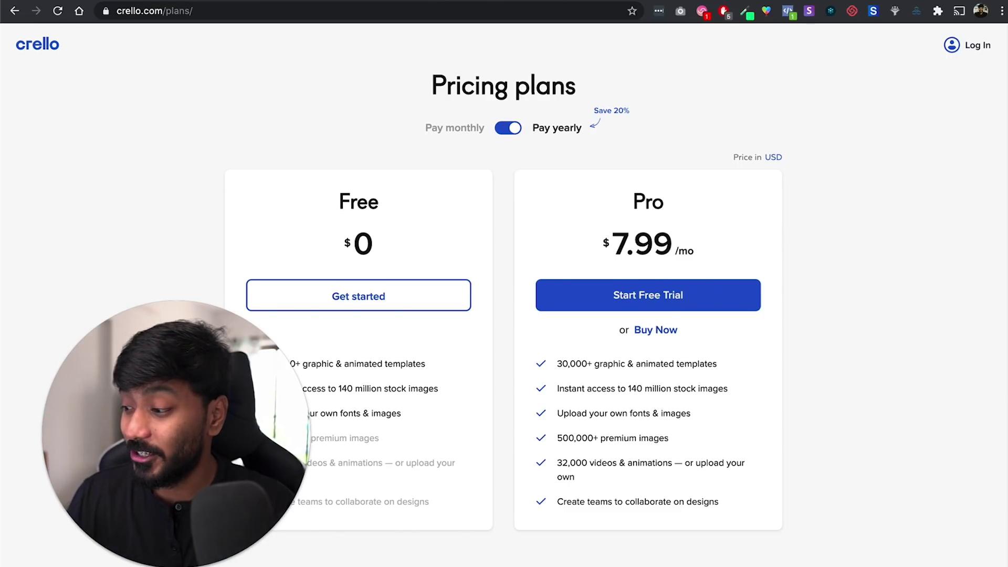
left_click(147, 511)
left_click_drag(120, 475, 908, 159)
scroll(660, 370, "down", 1)
scroll(660, 370, "down", 3)
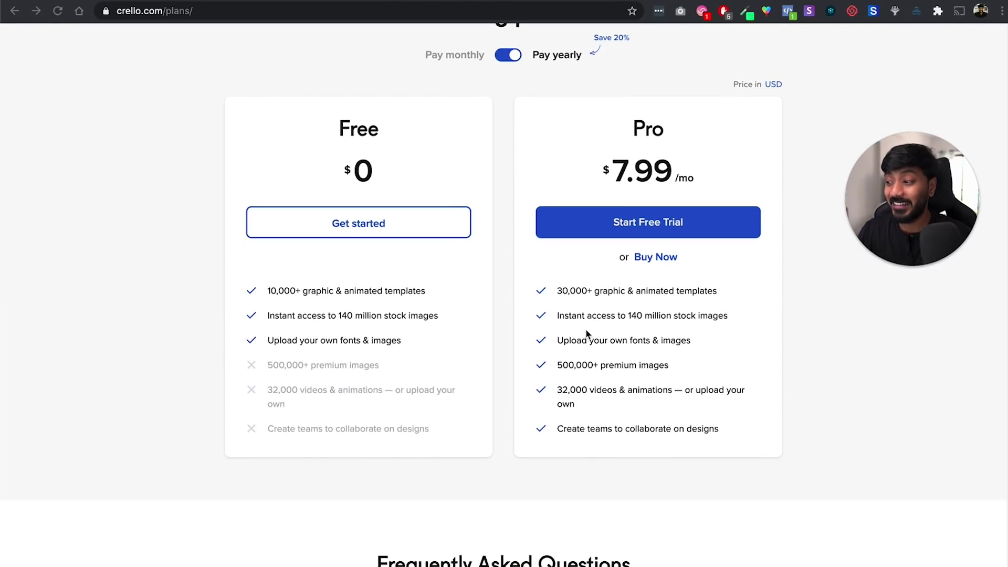
- Compare with Canva's pricing by highlighting the Canva Pro monthly price
left_click(576, 292)
left_click(618, 289)
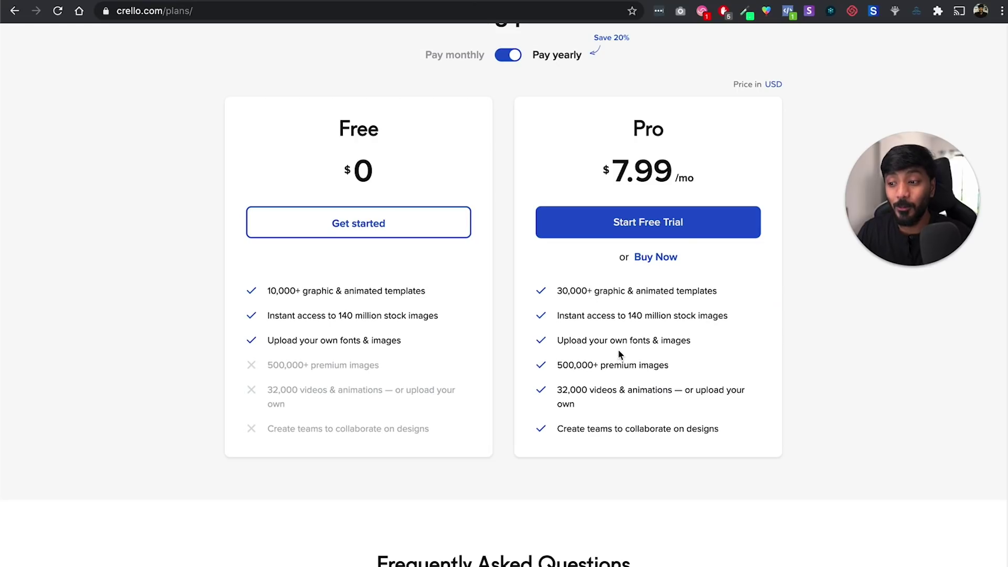
left_click(681, 348)
left_click(692, 357)
left_click(639, 408)
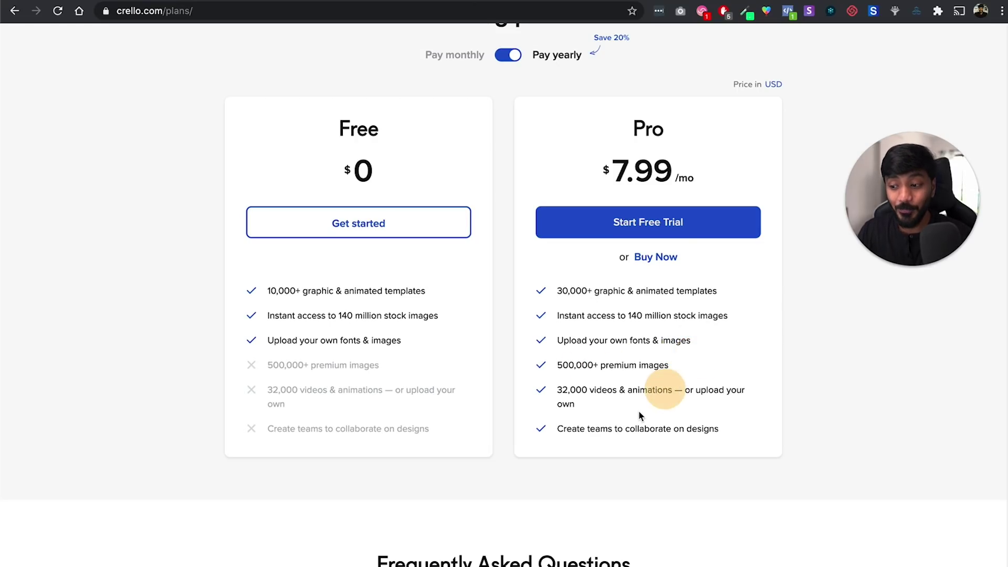
scroll(603, 424, "down", 1)
left_click(581, 413)
left_click(696, 415)
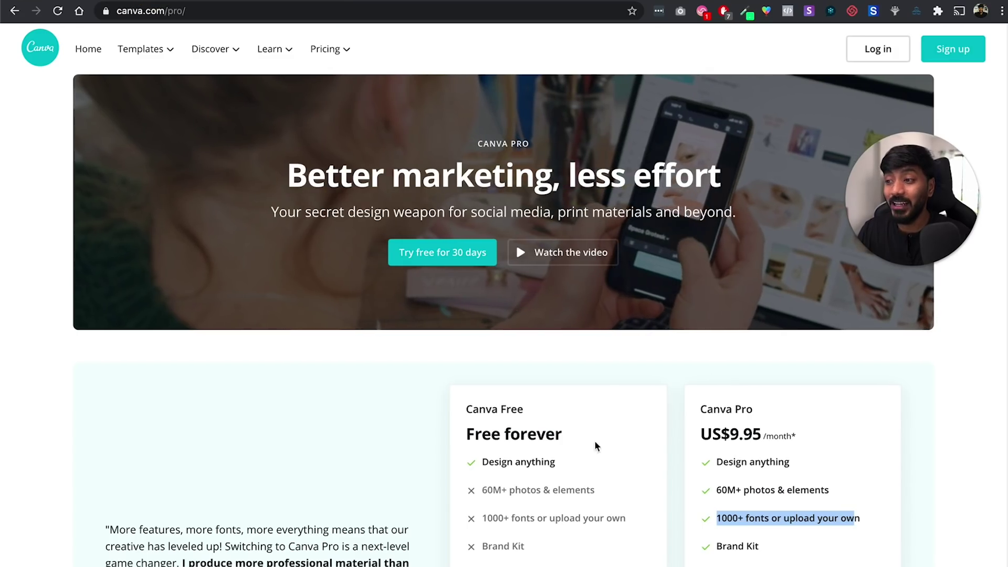
scroll(727, 356, "down", 2)
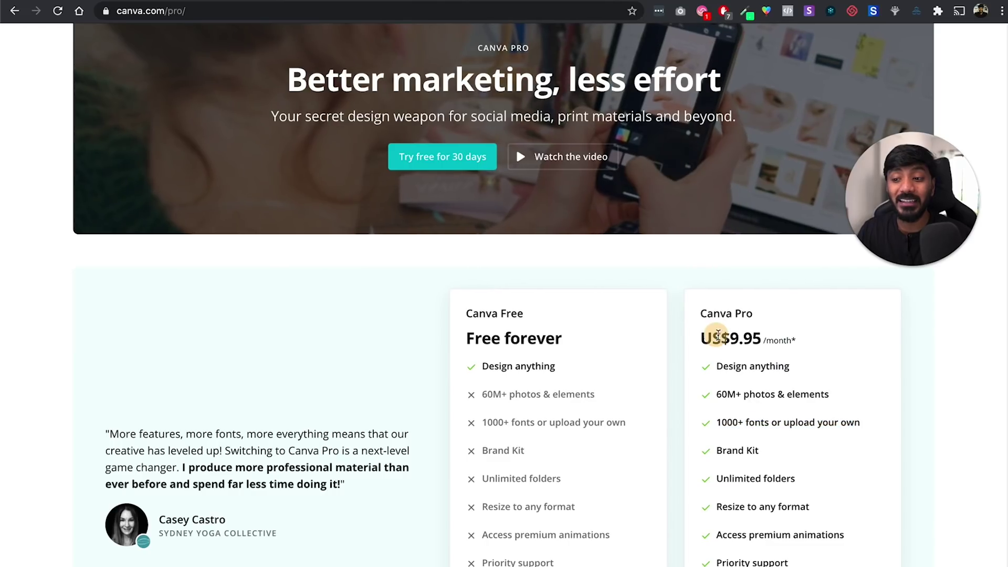
left_click_drag(713, 339, 803, 338)
- Go back to Crello's pricing plans, then on to the AppSumo Crello deal page
key("ctrl+shift+Tab")
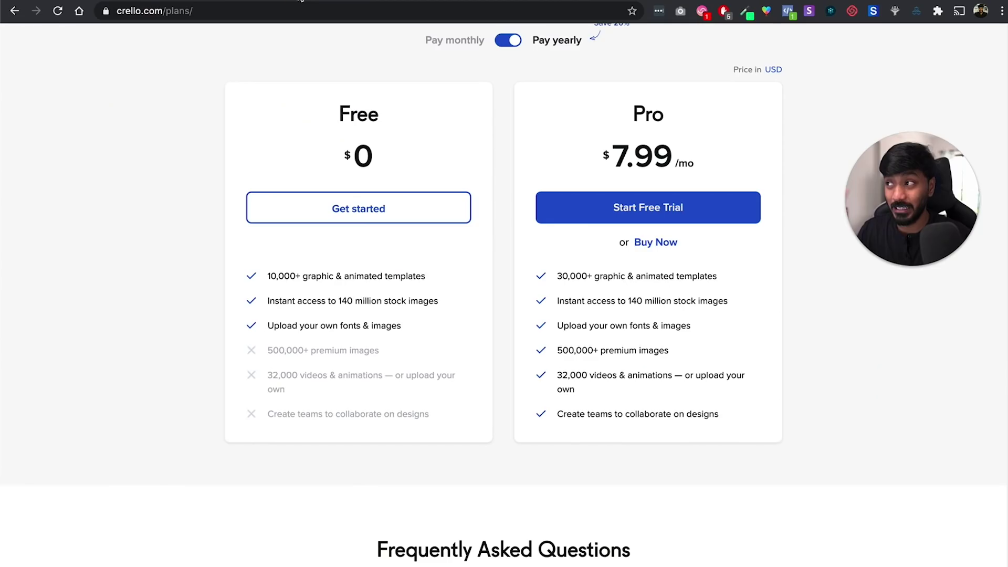
scroll(634, 282, "up", 2)
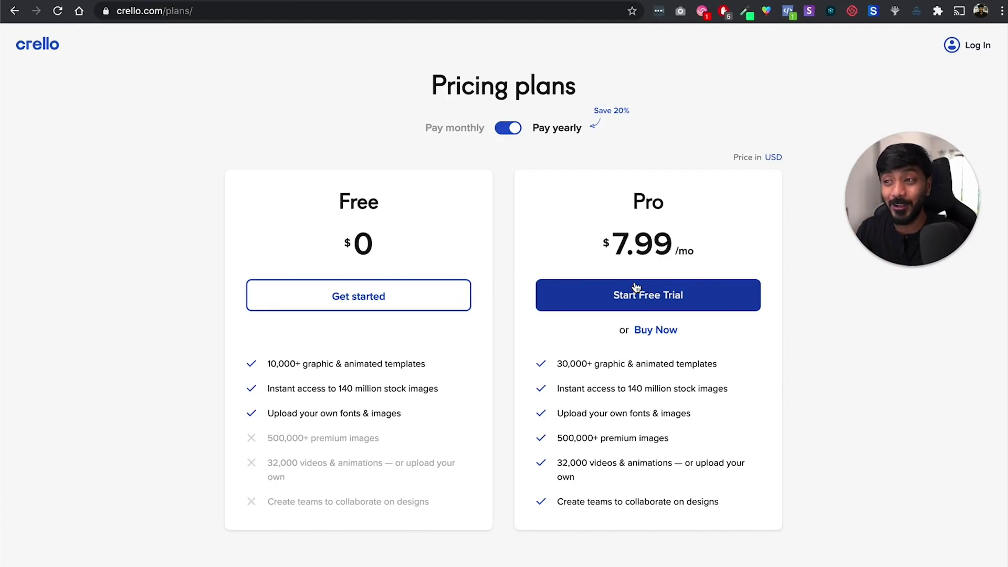
key("ctrl+shift+Tab")
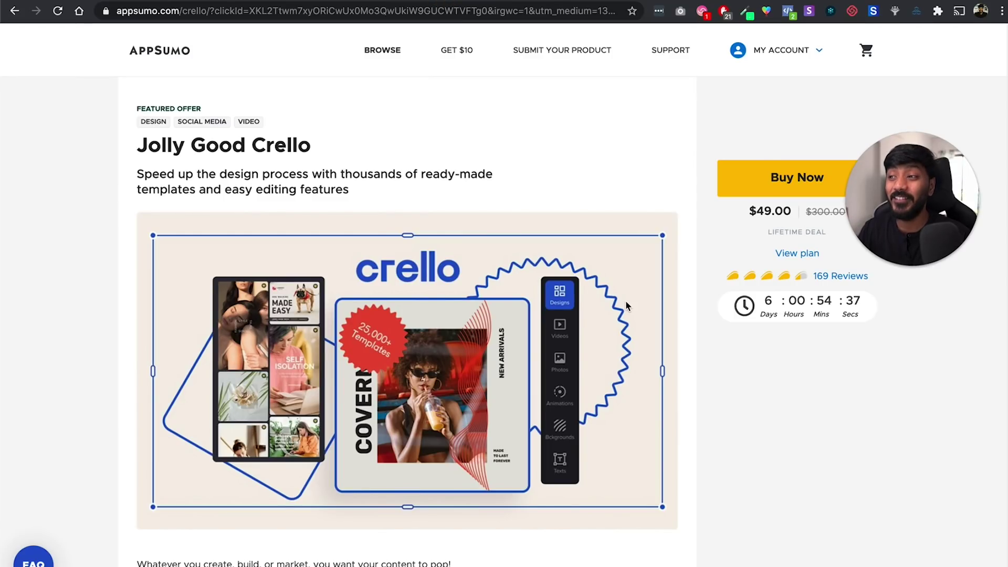
- Scroll the AppSumo deal and glance back at Crello's plans before returning
scroll(673, 343, "down", 1)
left_click_drag(917, 192, 903, 458)
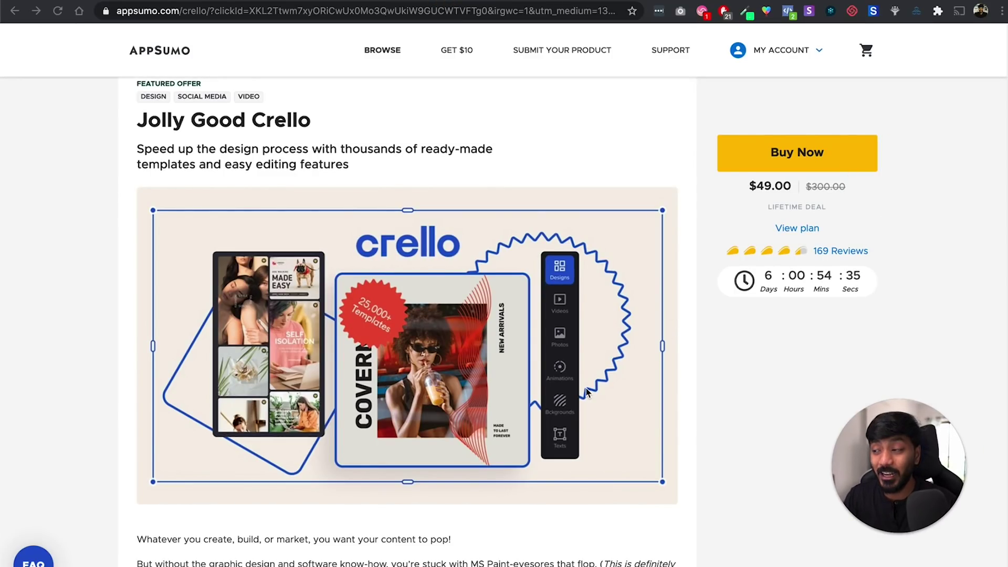
scroll(586, 392, "down", 5)
key("ctrl+Tab")
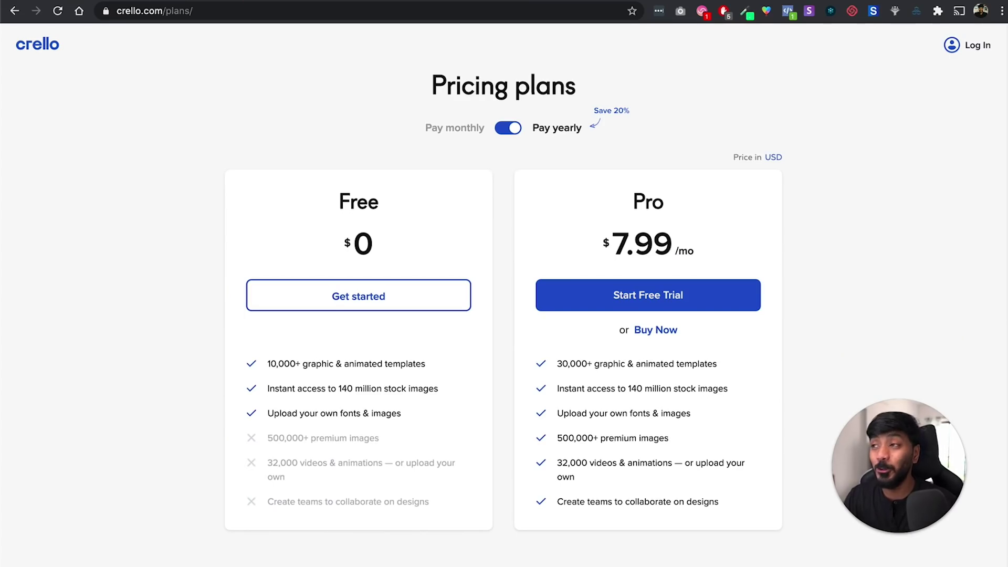
key("ctrl+shift+Tab")
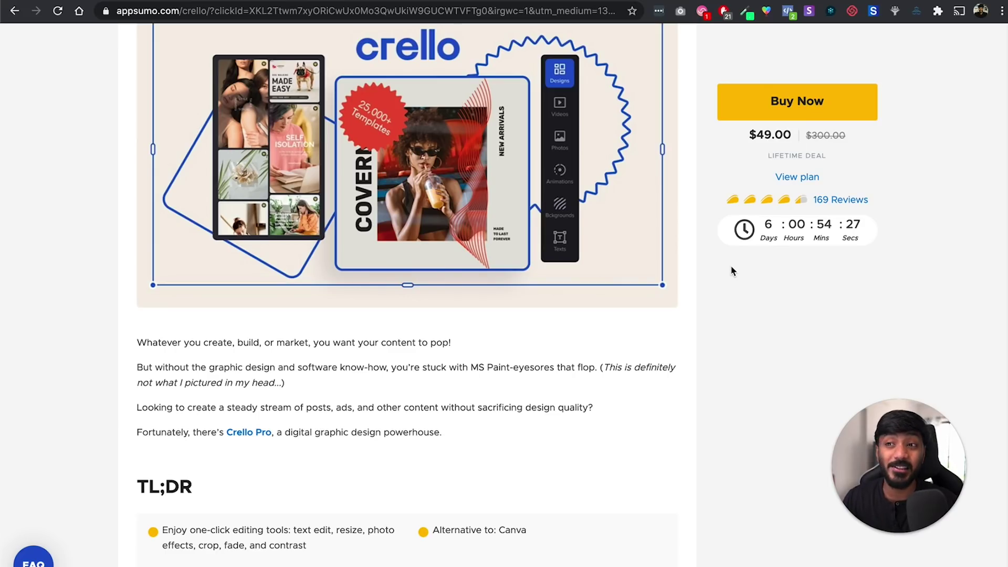
- Scroll through the $49 Crello lifetime deal and highlight its countdown timer
scroll(583, 342, "down", 20)
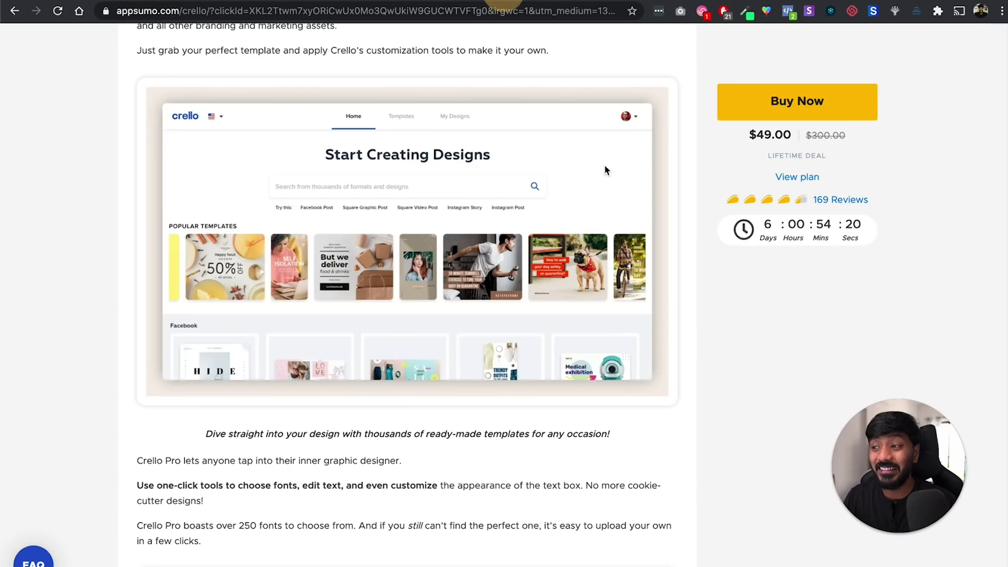
scroll(654, 298, "down", 10)
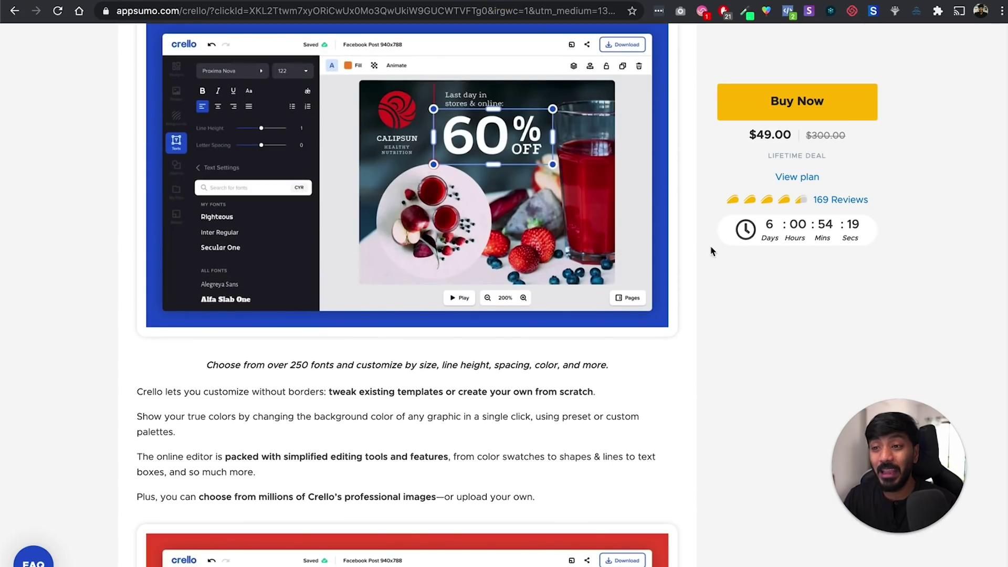
scroll(676, 344, "down", 15)
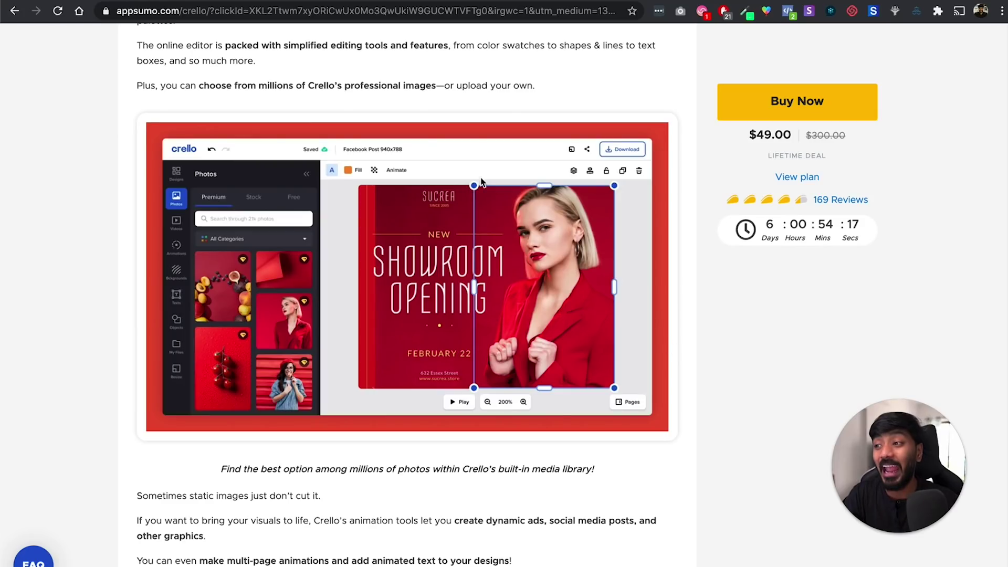
scroll(553, 408, "down", 20)
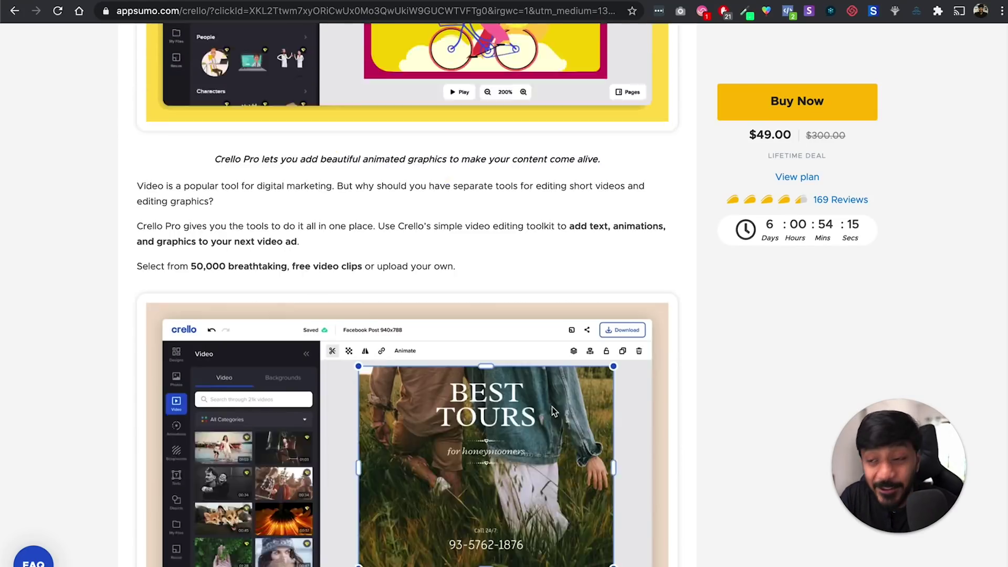
scroll(241, 208, "up", 4)
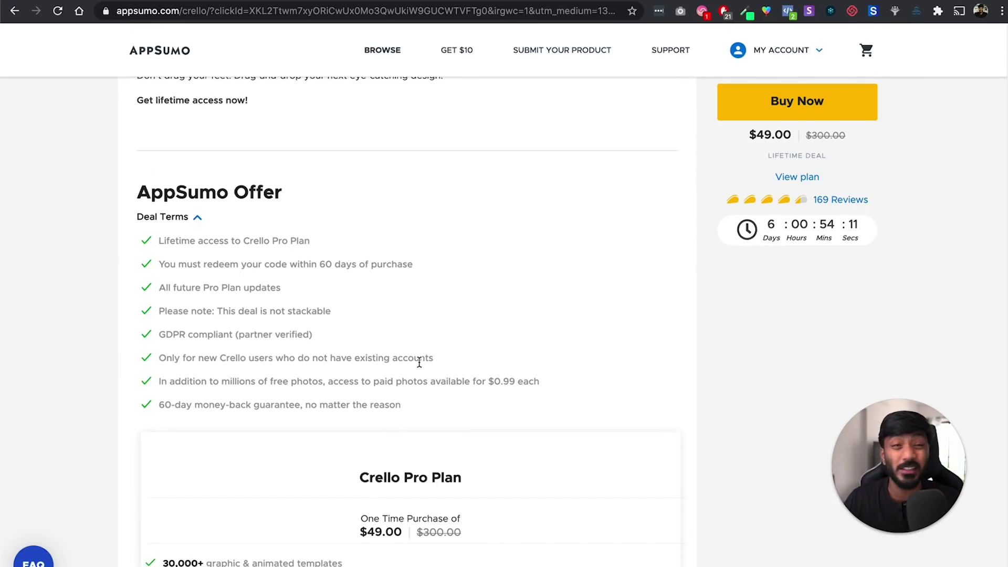
scroll(743, 229, "up", 20)
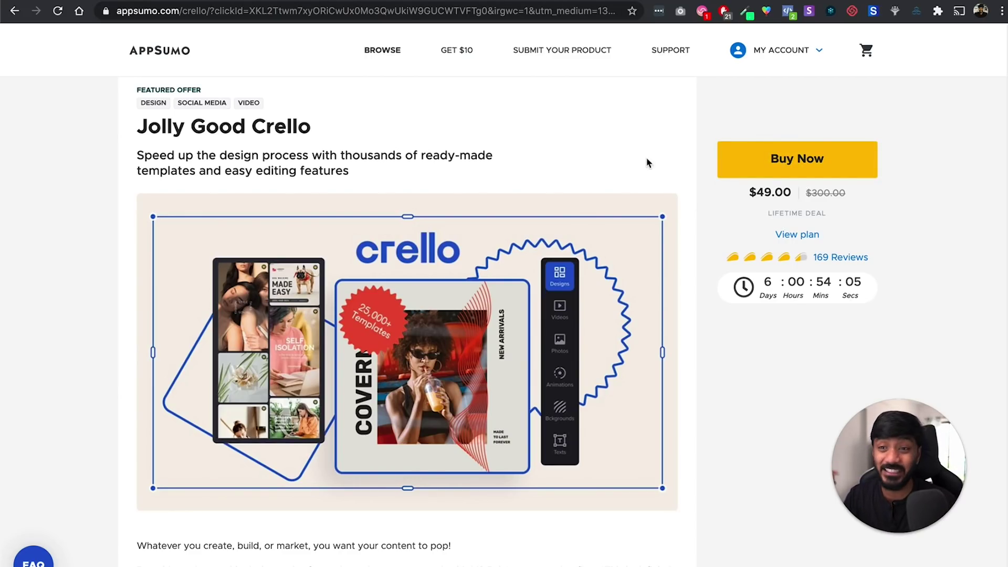
left_click_drag(758, 284, 925, 284)
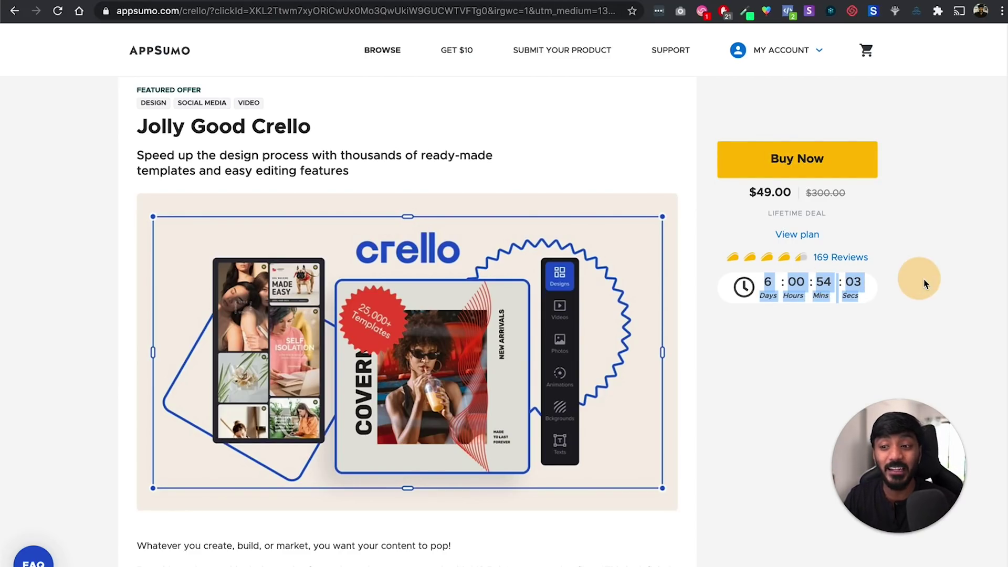
left_click(918, 322)
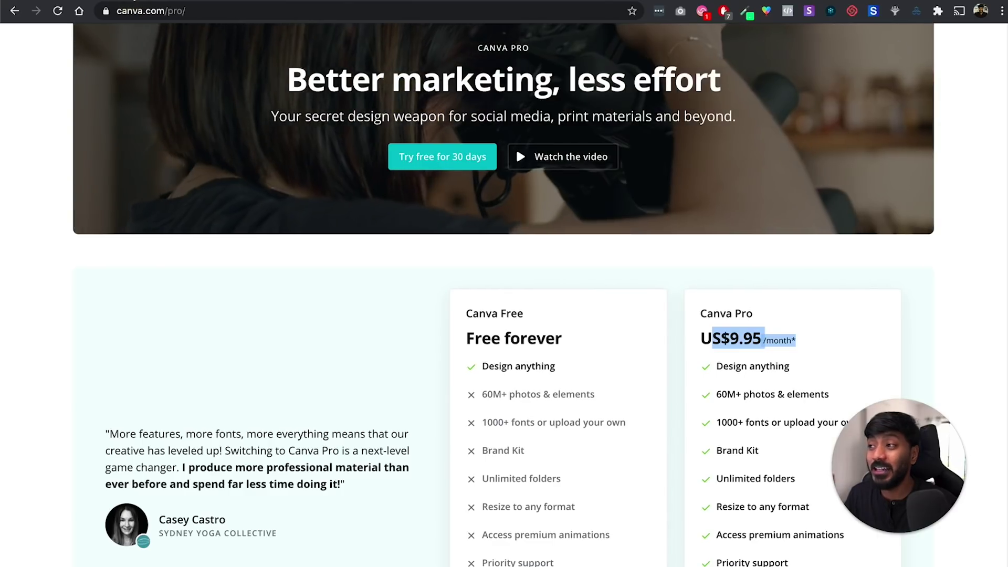
scroll(556, 235, "up", 3)
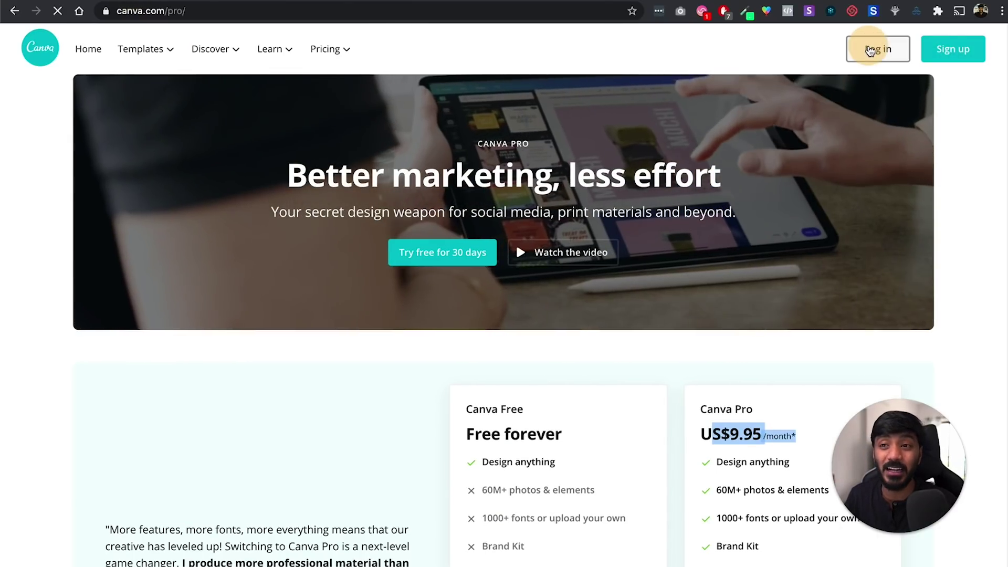
left_click(869, 50)
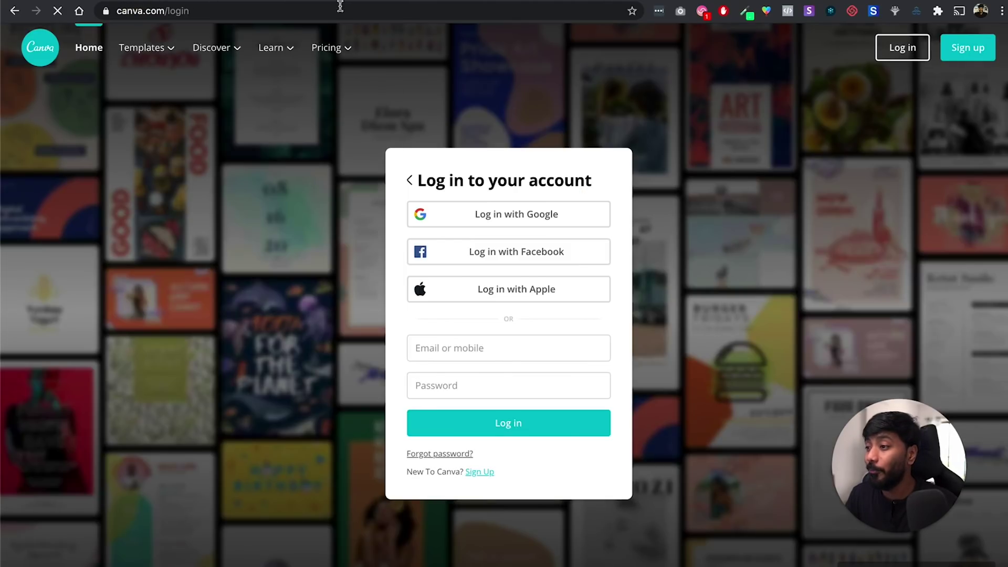
left_click(483, 214)
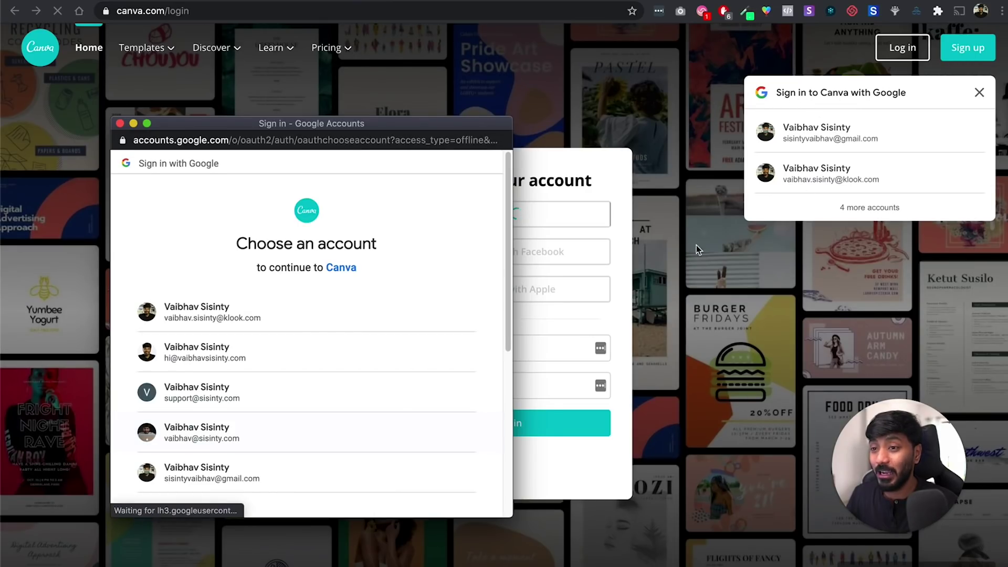
left_click(270, 467)
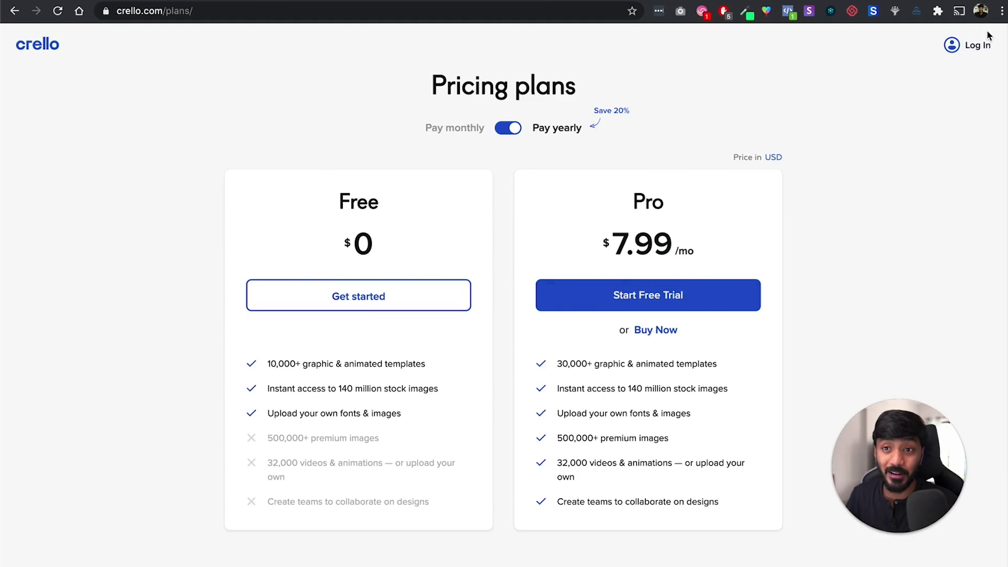
left_click(979, 46)
- Submit the email login, retry it, then sign in to Crello with Facebook
left_click(616, 336)
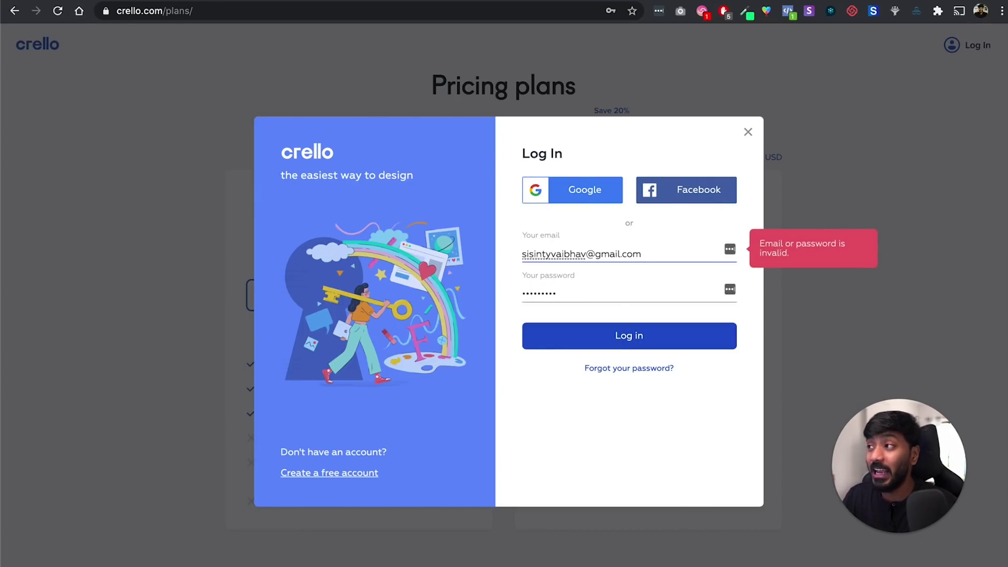
left_click(644, 346)
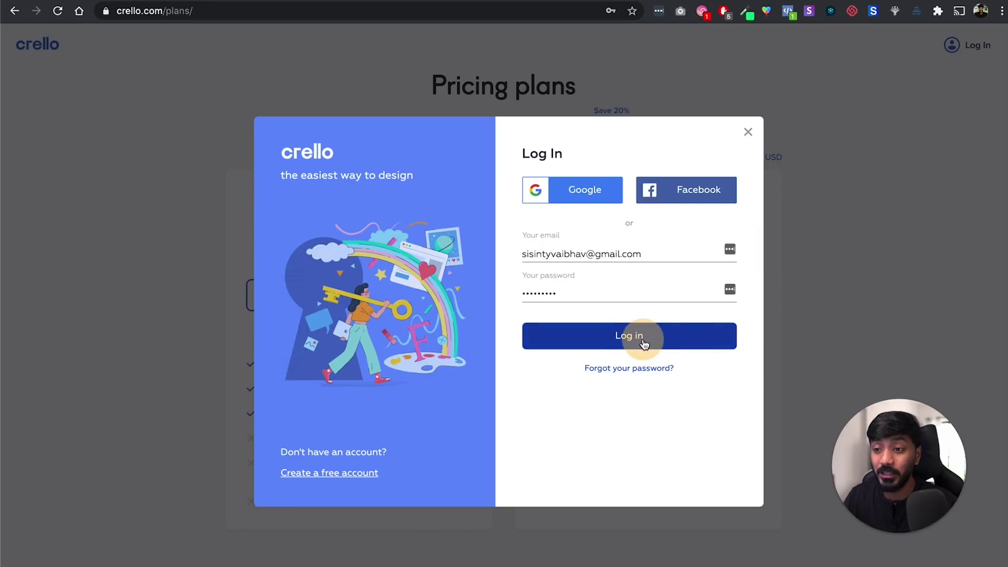
left_click(710, 190)
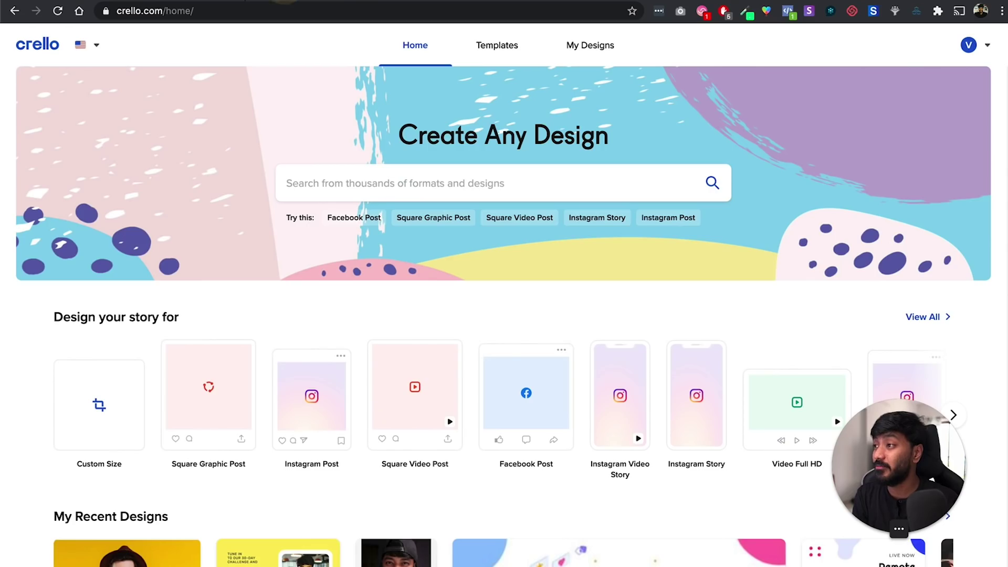
- Create a new 1080x1080 px Instagram Post design from Crello's home page
left_click(143, 1)
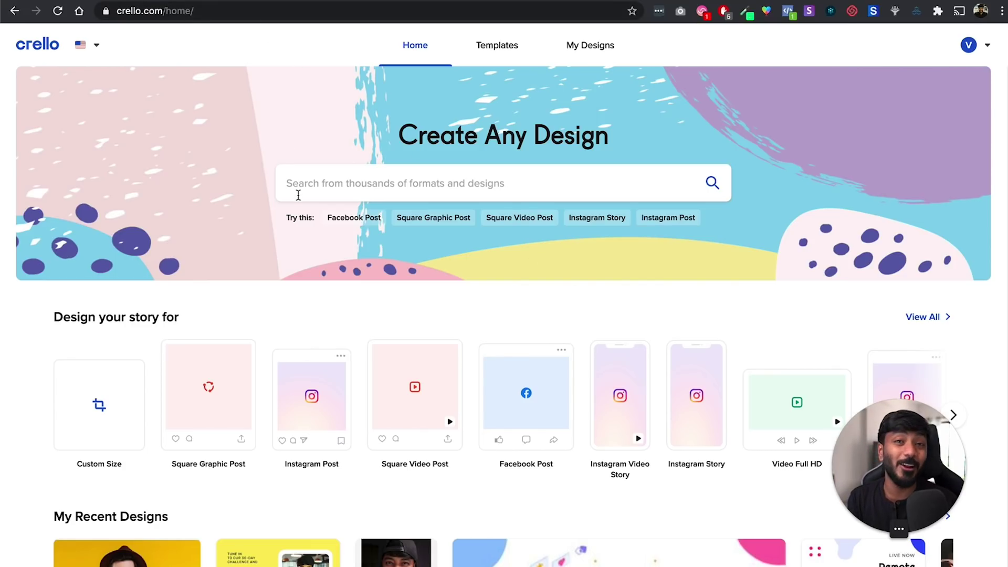
scroll(461, 303, "down", 1)
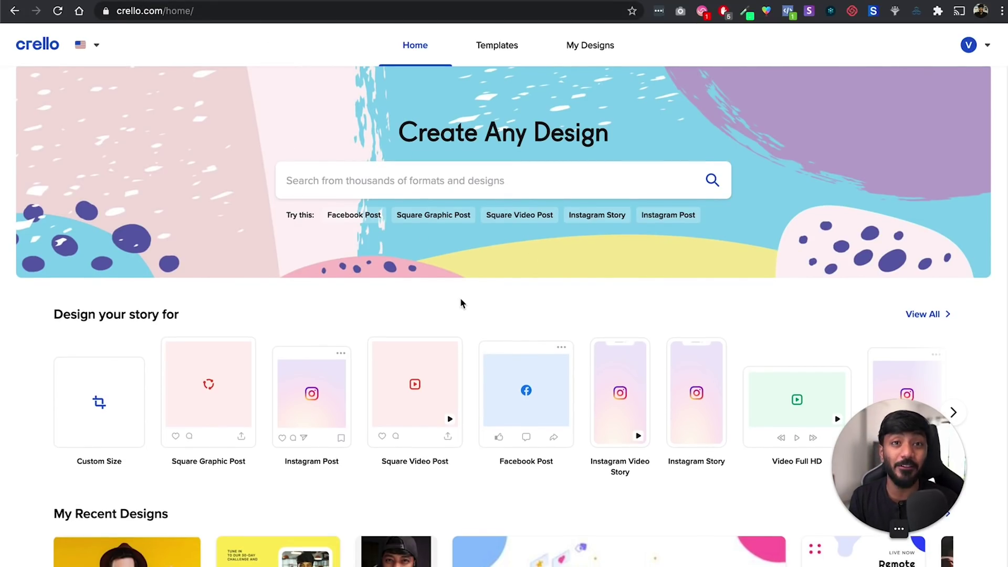
scroll(461, 303, "down", 1)
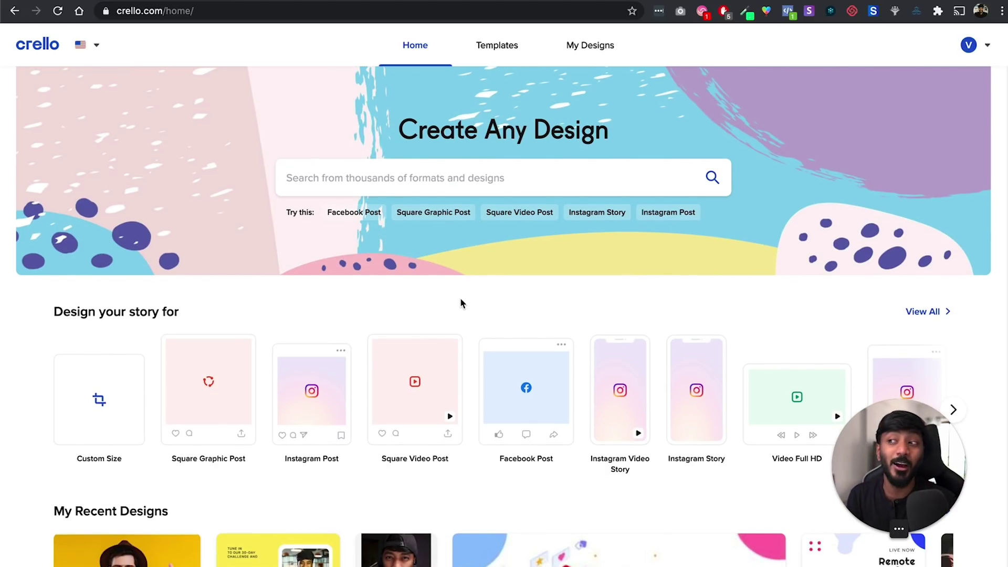
scroll(460, 297, "down", 5)
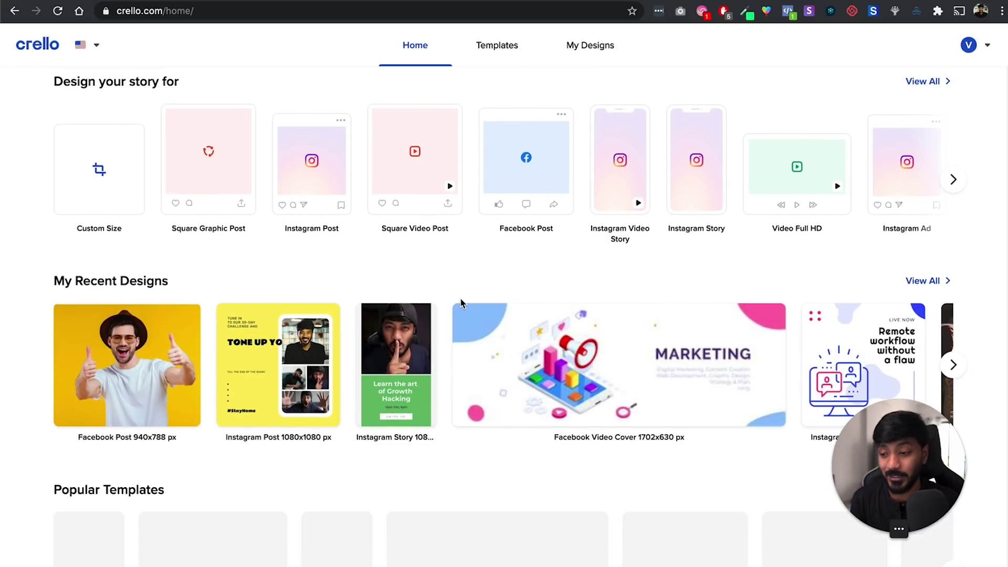
scroll(460, 297, "down", 8)
scroll(460, 298, "up", 12)
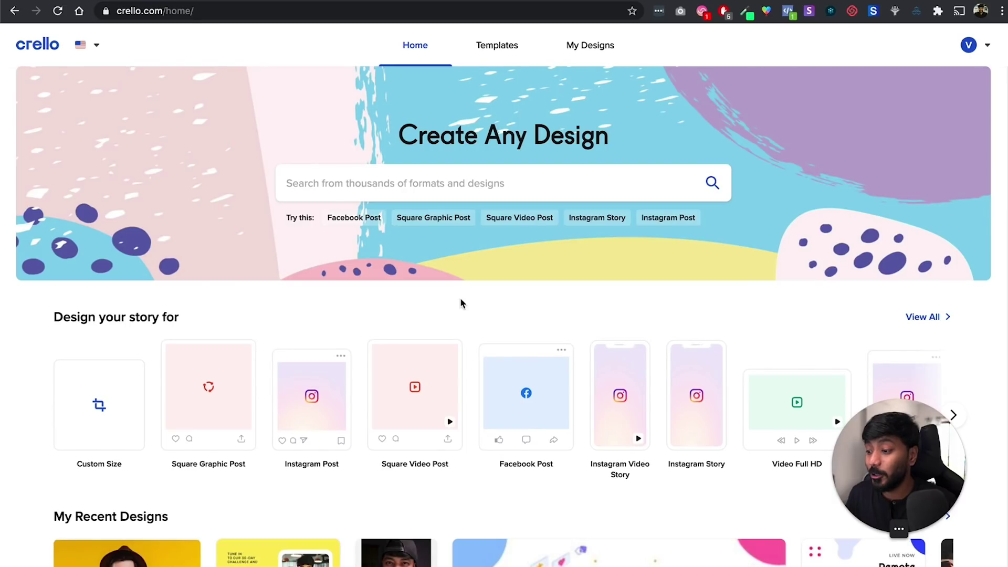
scroll(461, 304, "down", 1)
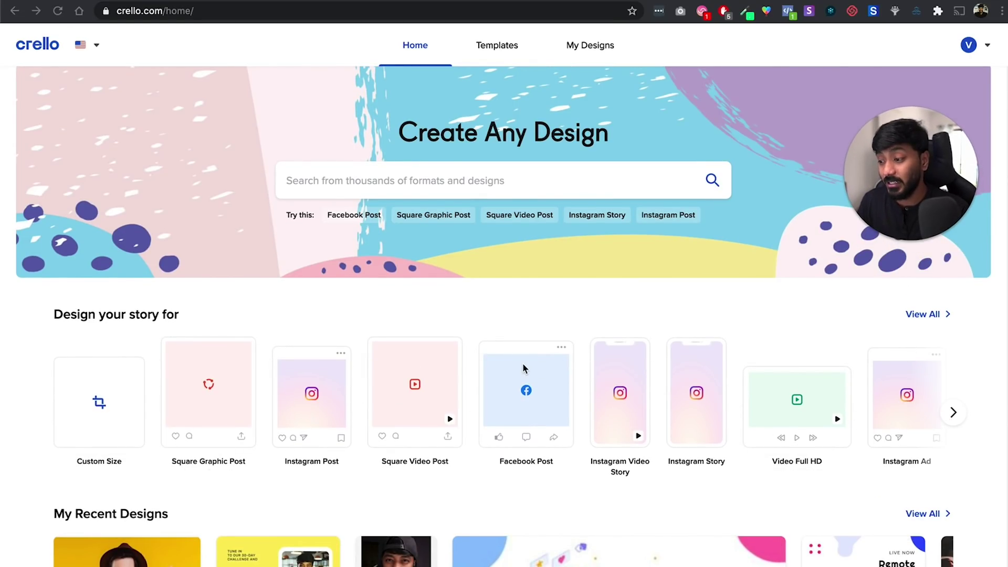
left_click(313, 393)
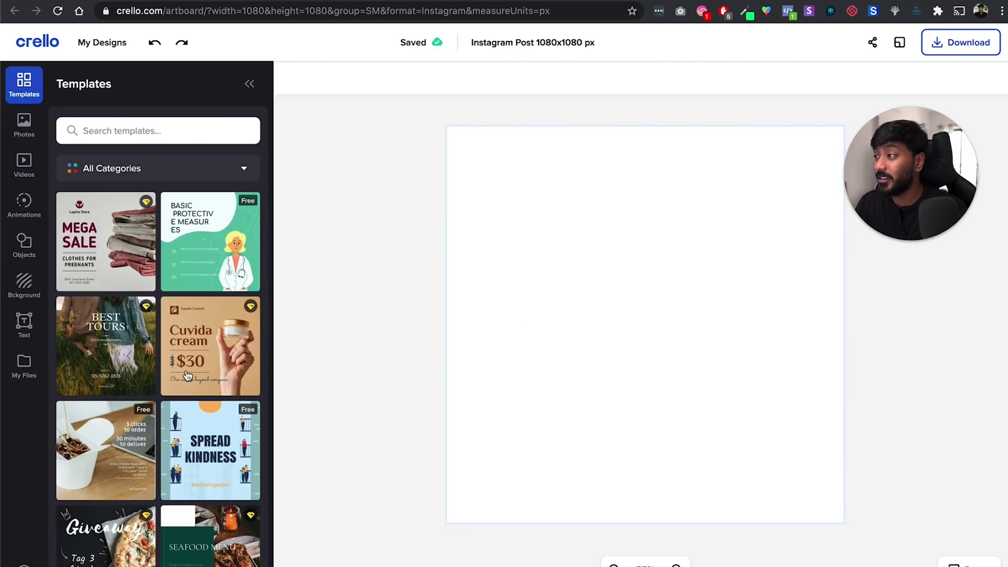
scroll(187, 375, "down", 10)
scroll(189, 363, "down", 5)
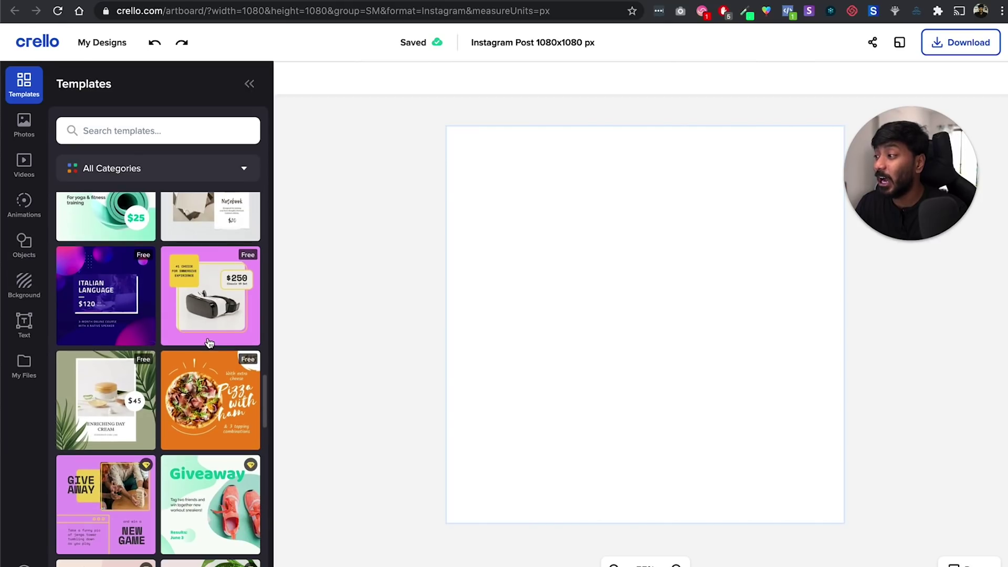
scroll(209, 344, "down", 10)
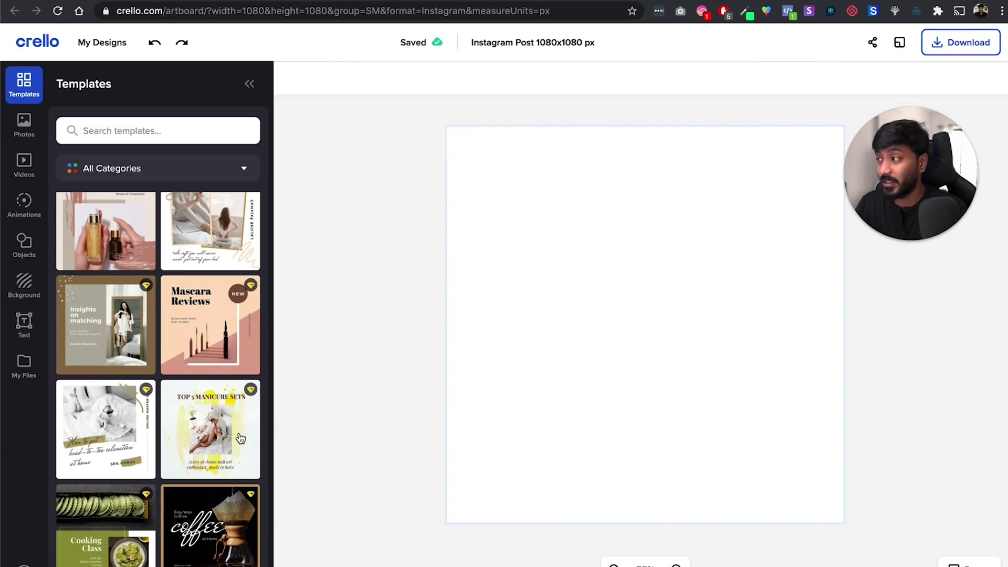
scroll(234, 433, "down", 10)
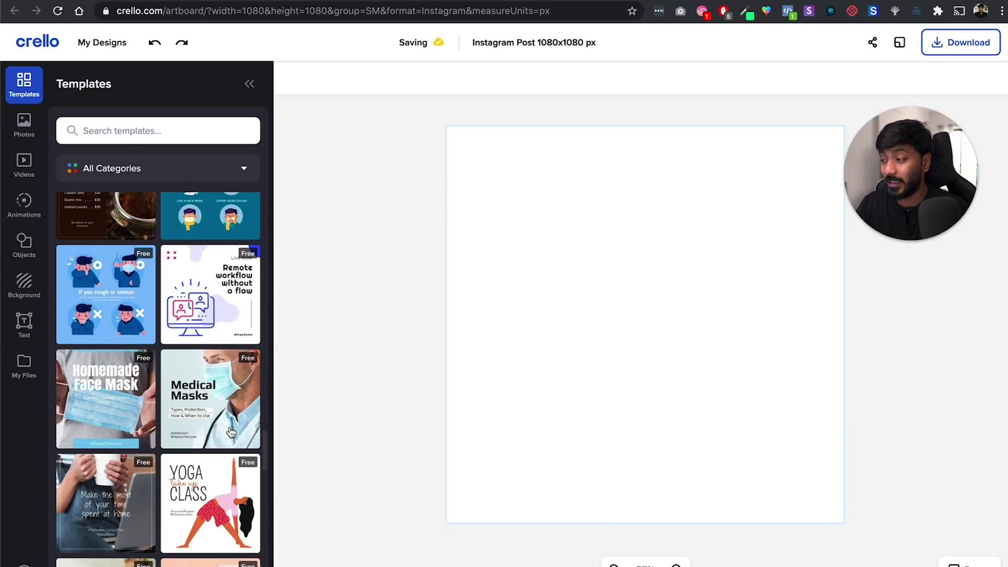
- Apply the Remote workflow template and change the LIVE NOW label to WEBINAR
left_click(216, 308)
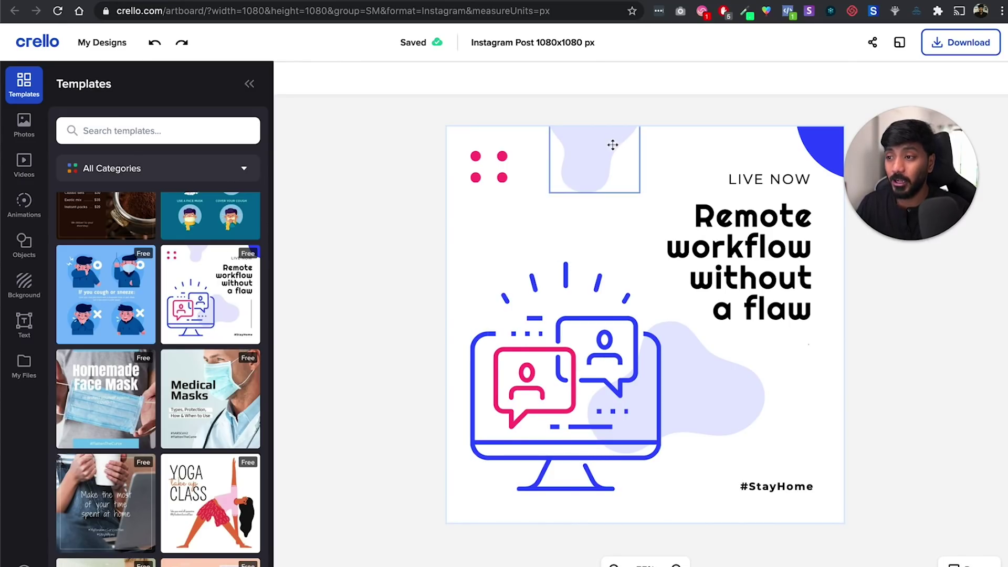
double_click(747, 256)
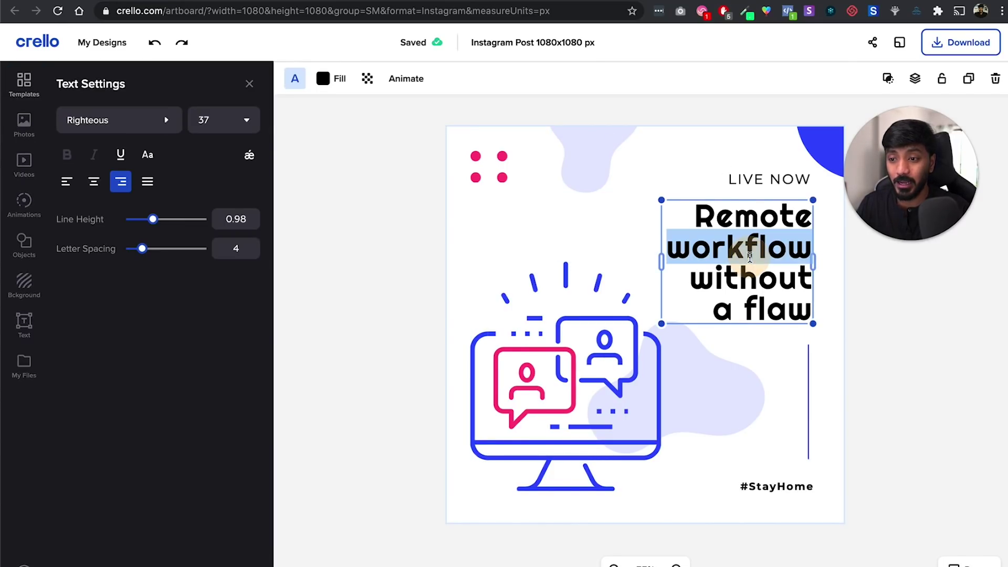
left_click(762, 181)
double_click(770, 179)
type("Webin")
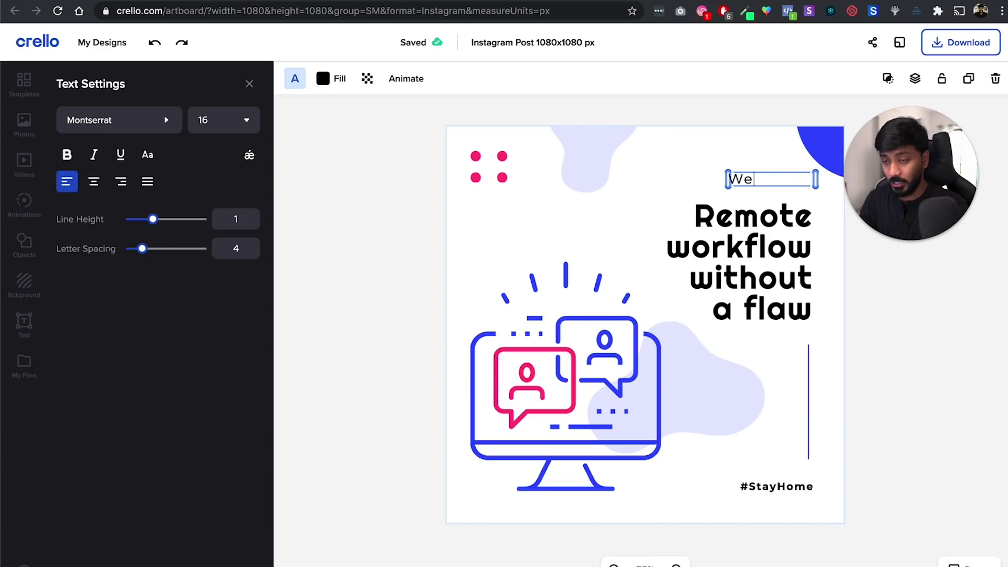
key("BackSpace")
key("BackSpace")
key("BackSpace")
key("BackSpace")
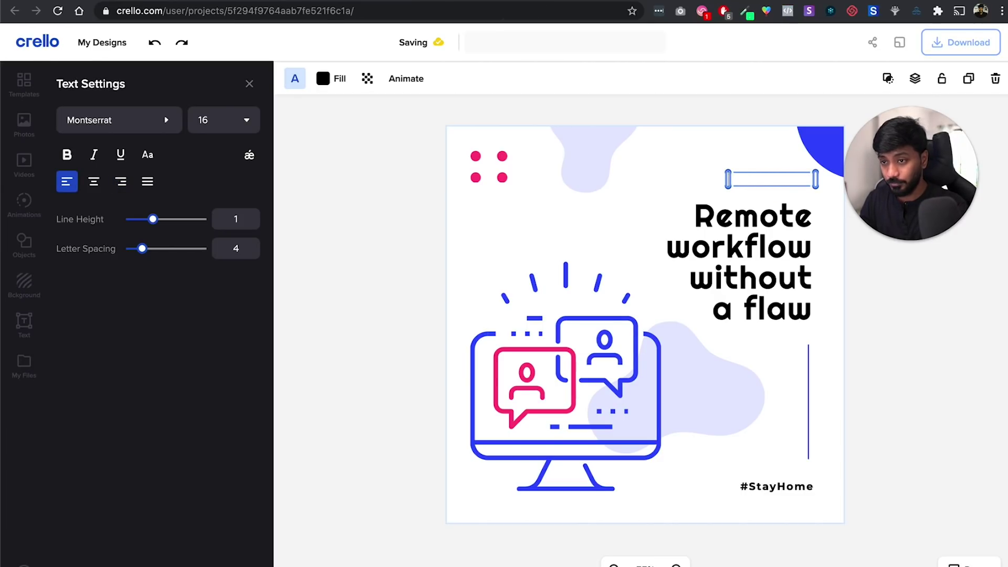
type("WEBINAR")
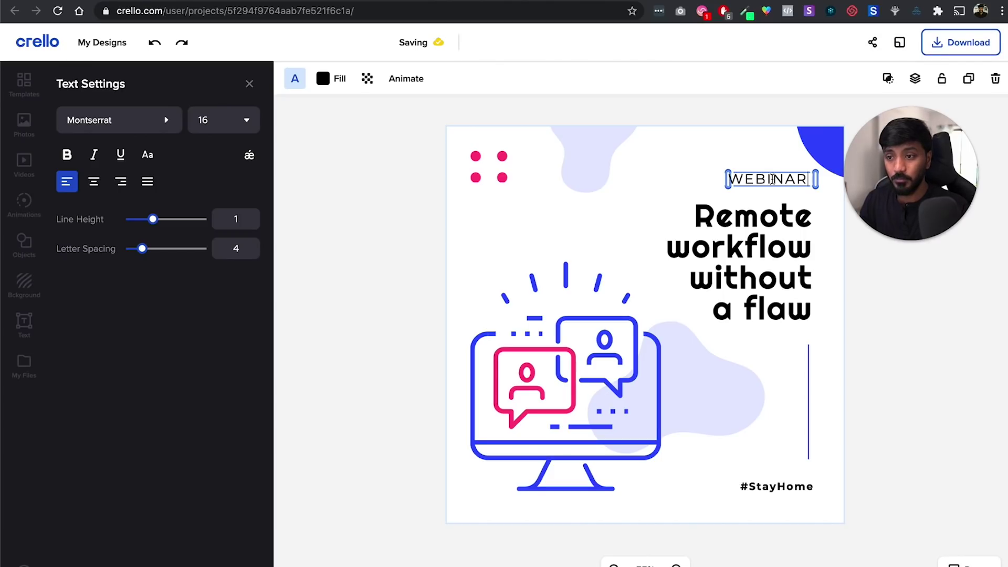
- Replace the headline with GROWTH HACKING
left_click(749, 226)
double_click(751, 229)
key("ctrl+a")
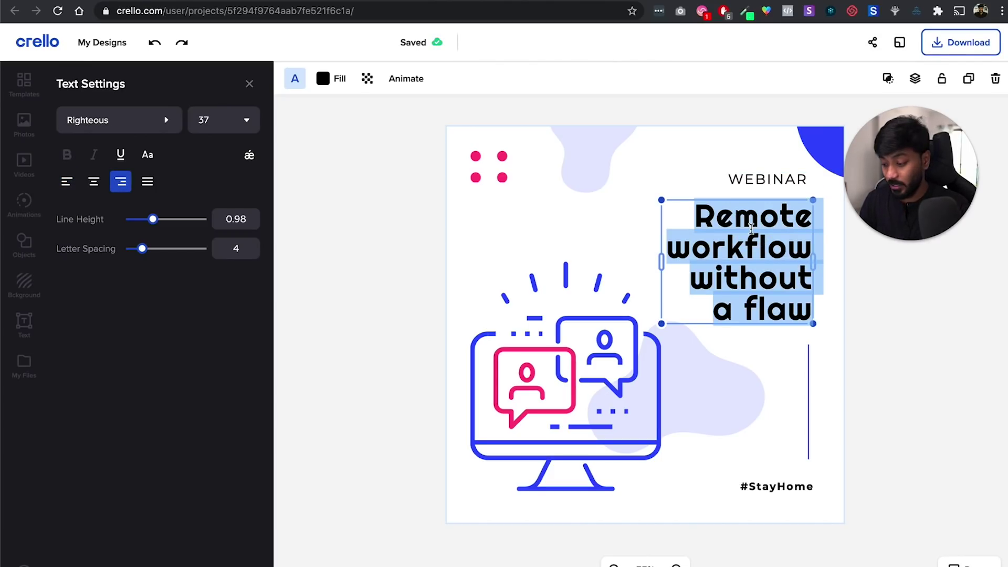
type("GROWTH HA")
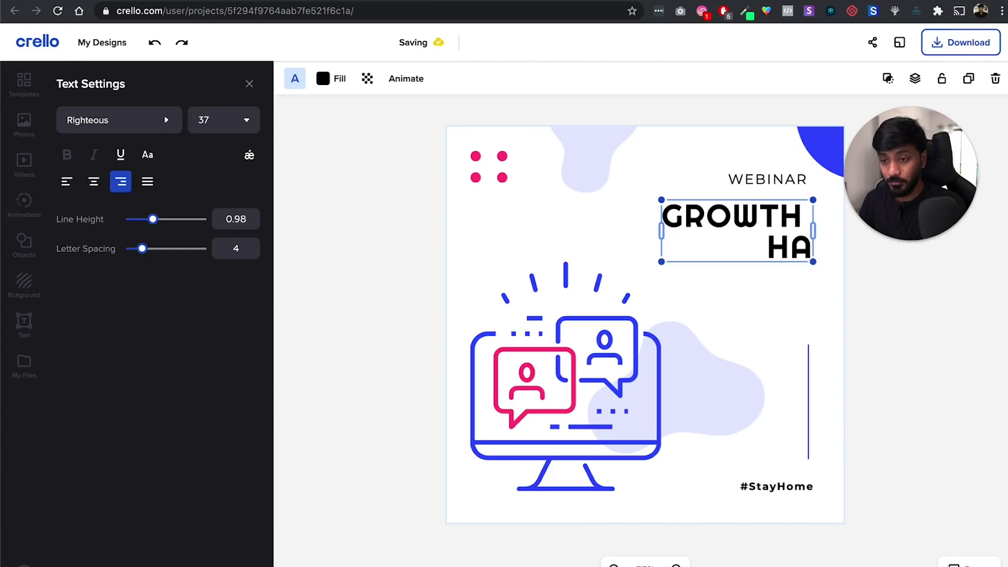
type("CKING")
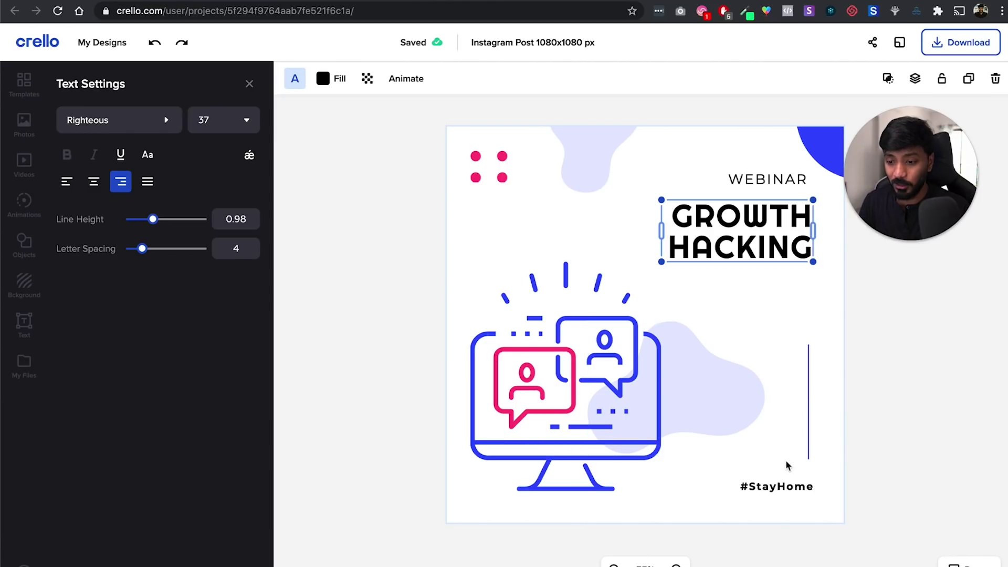
left_click(786, 484)
left_click(791, 486)
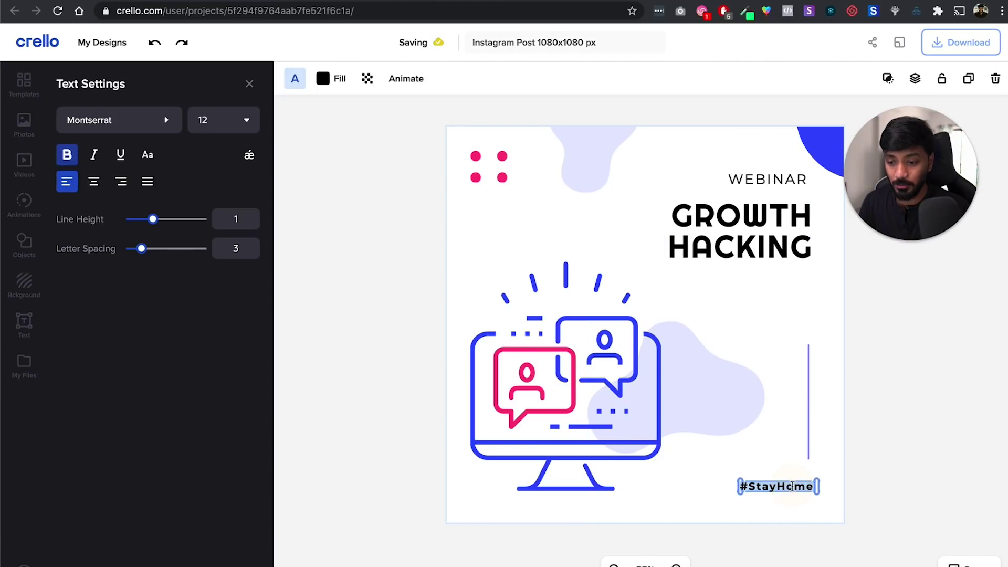
type("www.sisinty.com")
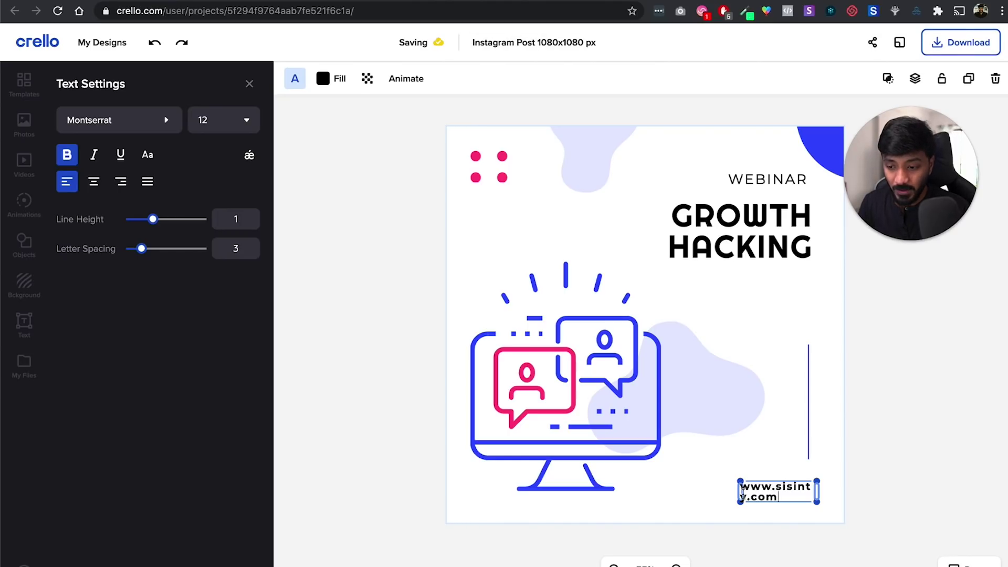
left_click_drag(735, 492, 702, 493)
left_click(983, 366)
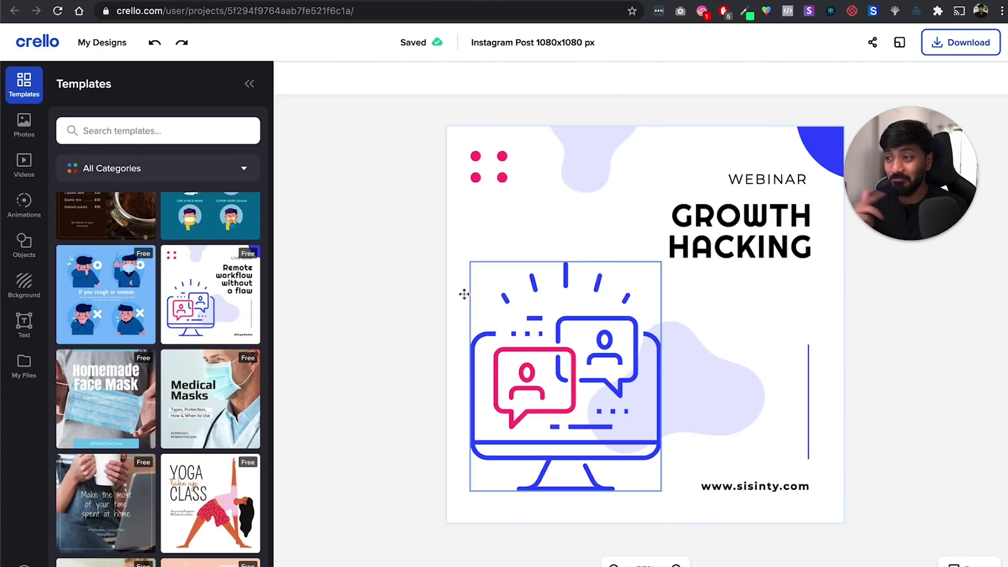
- Select the template's monitor illustration and browse the Objects panel
left_click(597, 389)
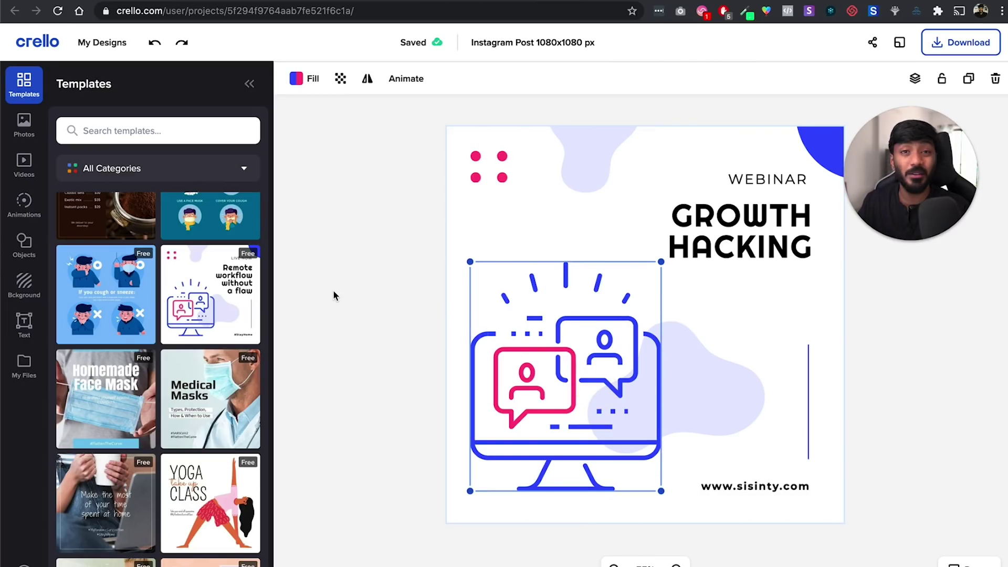
left_click(25, 238)
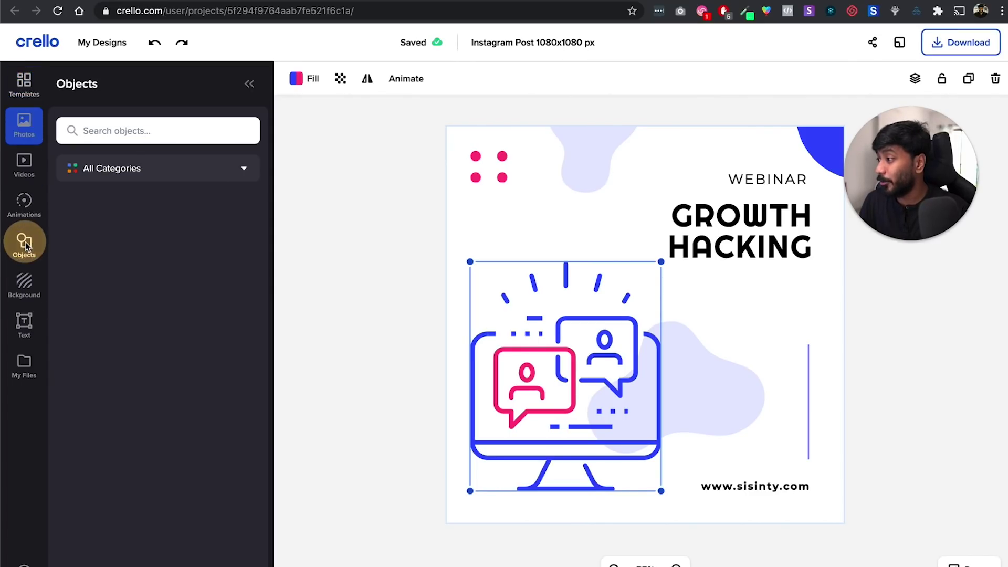
scroll(191, 418, "down", 4)
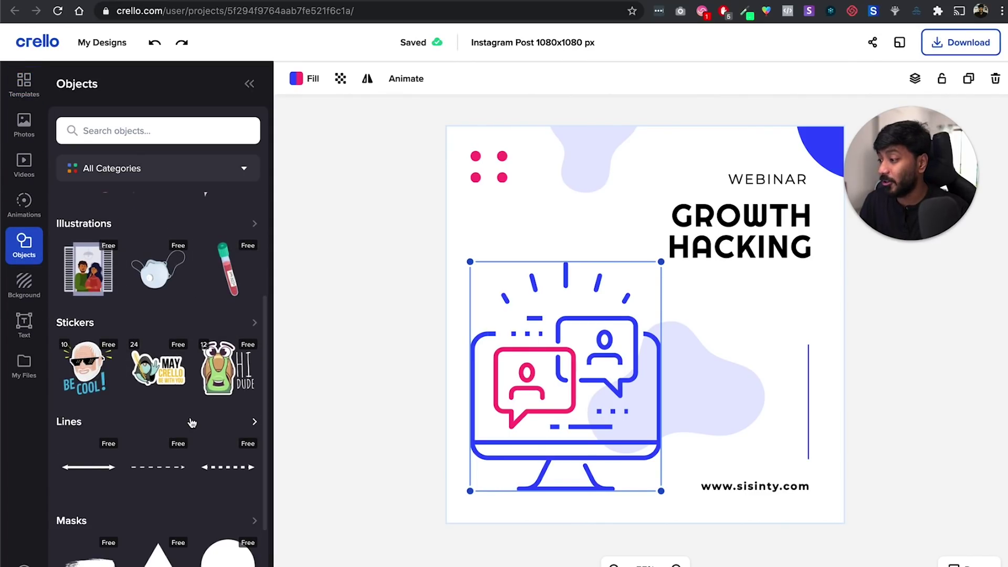
scroll(96, 292, "up", 3)
- Search the Animations library for "computer"
left_click(23, 204)
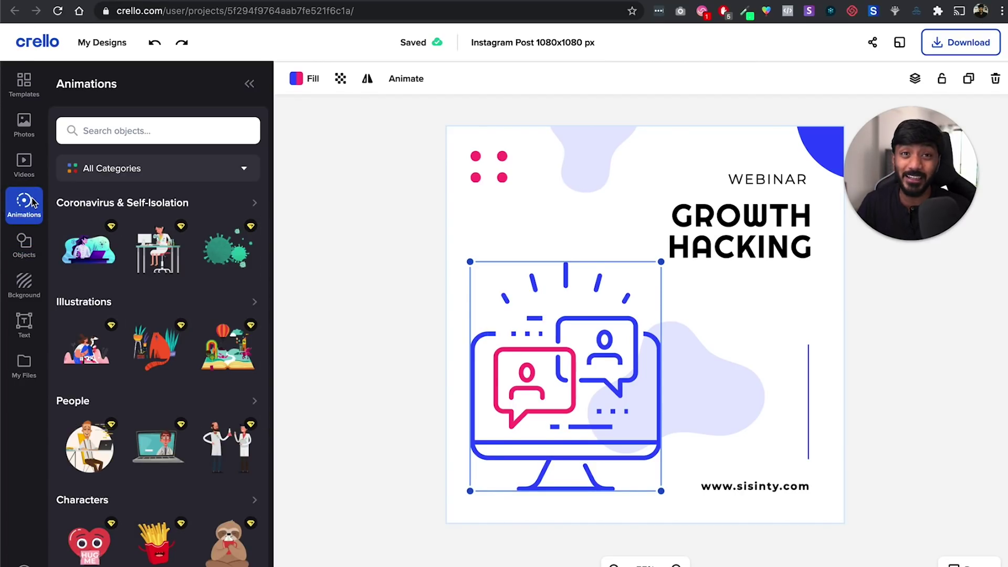
scroll(229, 355, "down", 4)
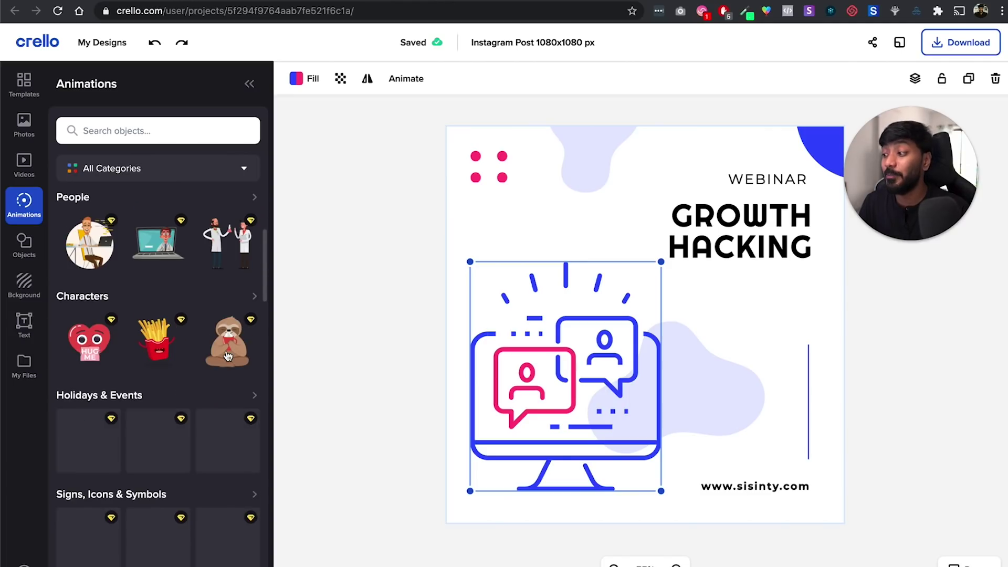
scroll(229, 356, "down", 10)
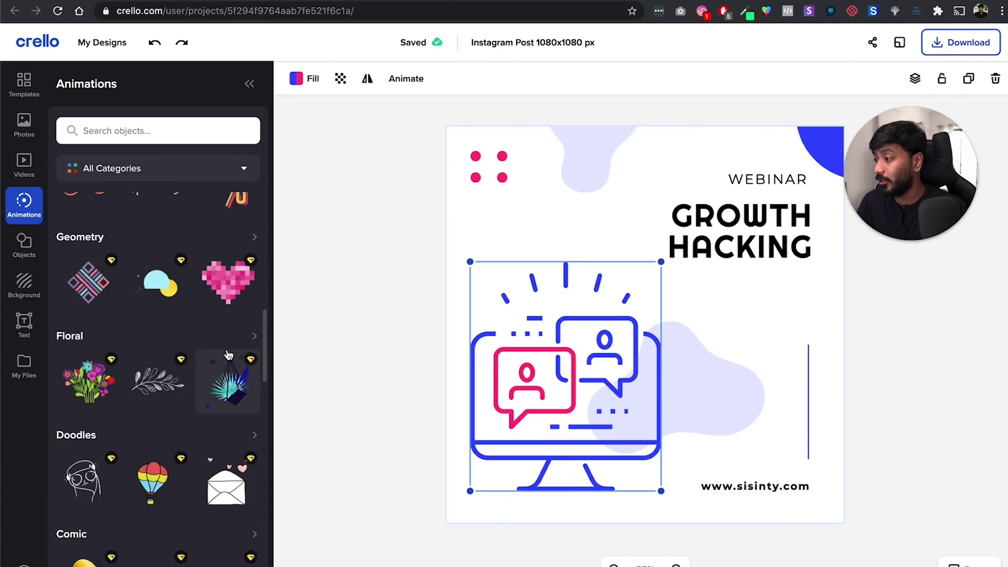
scroll(220, 273, "up", 12)
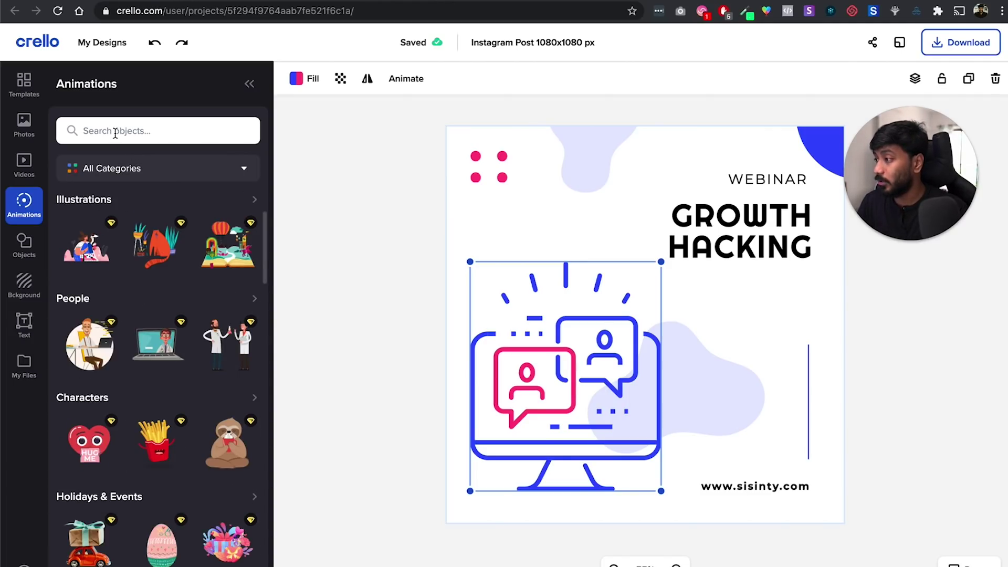
left_click(117, 131)
type("computer")
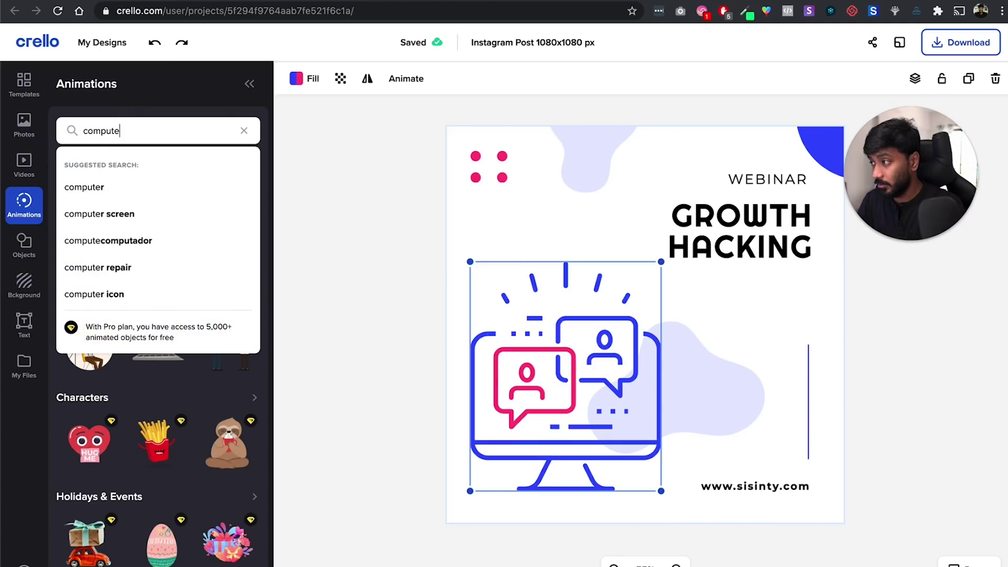
key("Return")
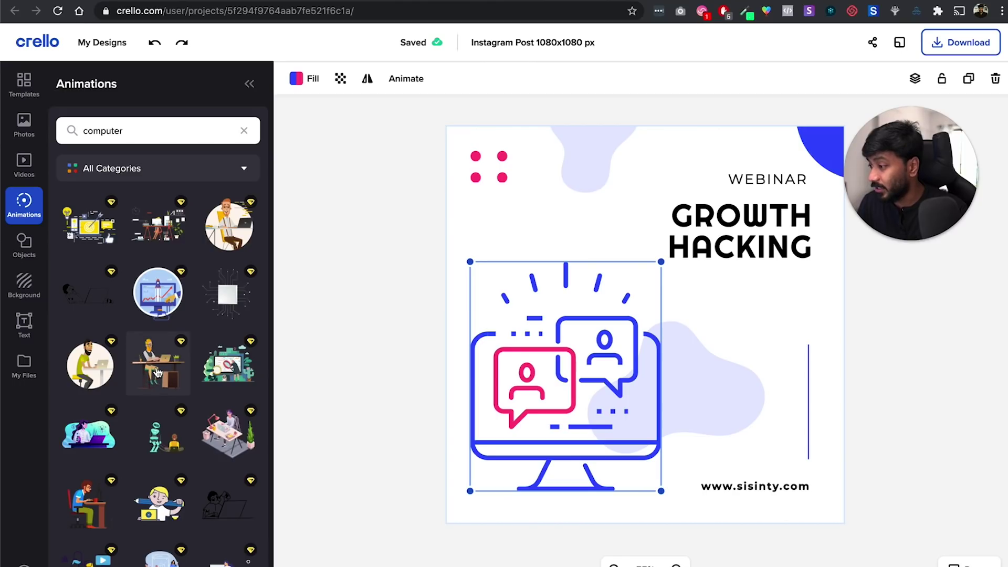
- Delete the monitor graphic, add an enlarged desk-man animation, and move the URL bottom-right
key("Delete")
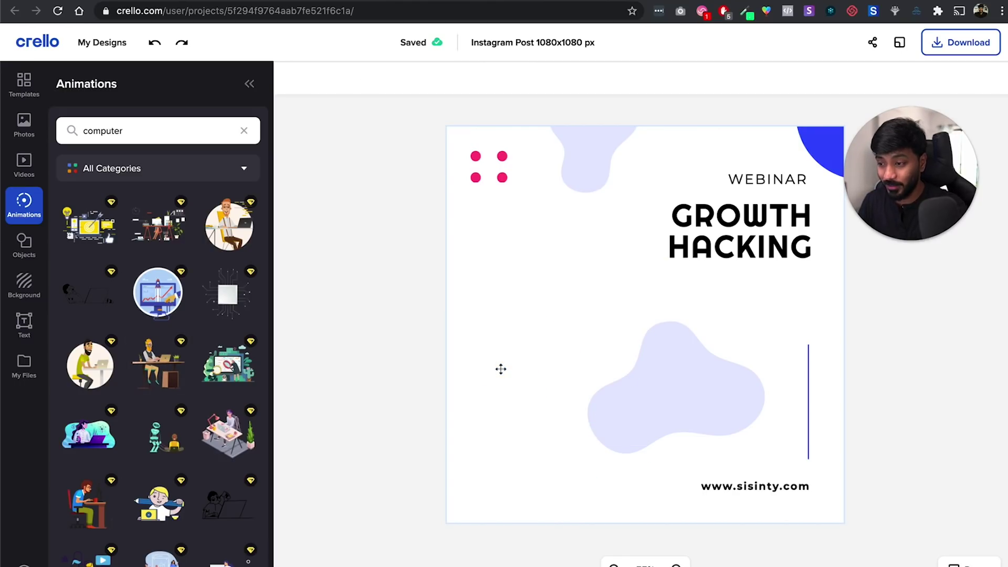
left_click_drag(173, 367, 527, 330)
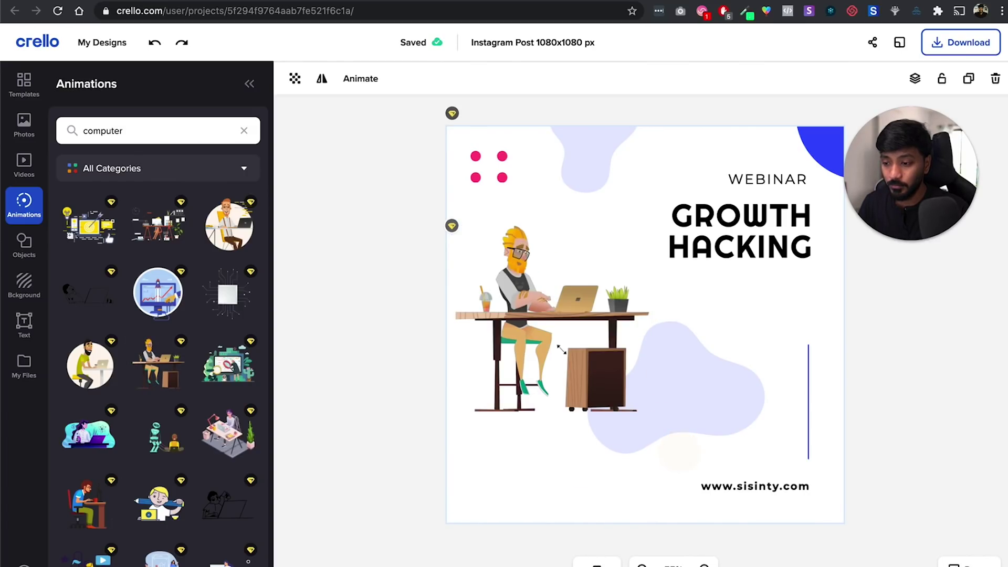
left_click_drag(651, 413, 715, 521)
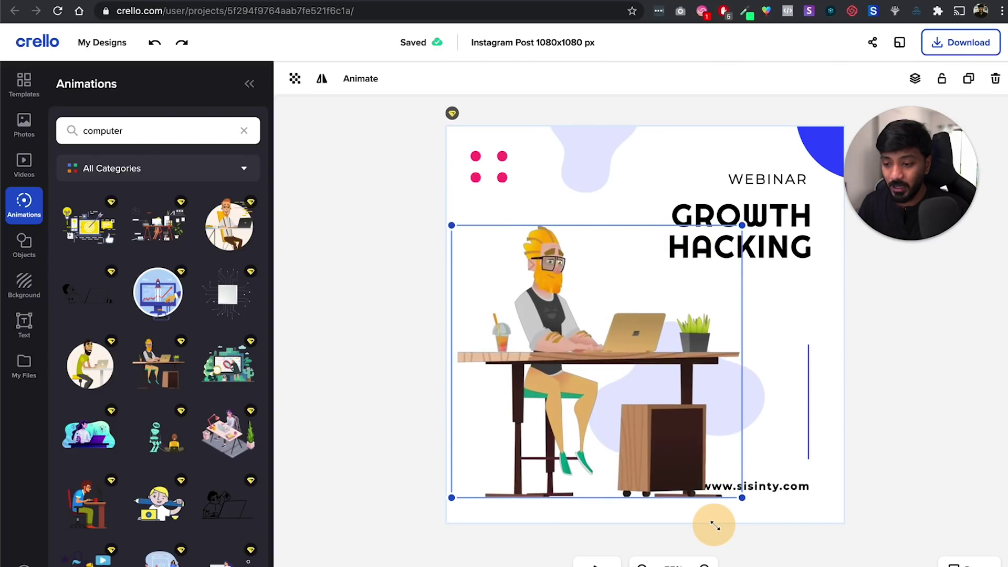
left_click_drag(771, 486, 792, 509)
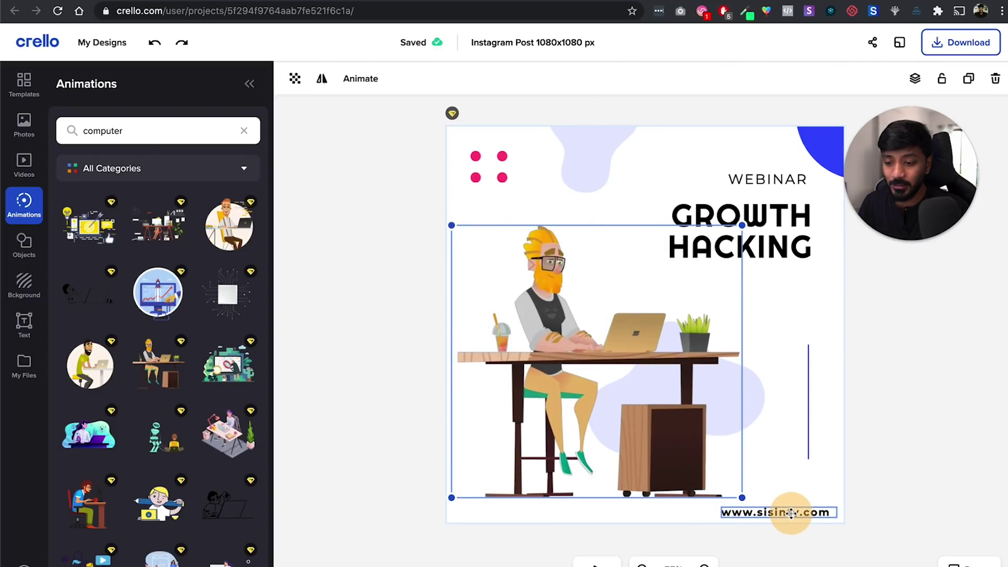
left_click(936, 358)
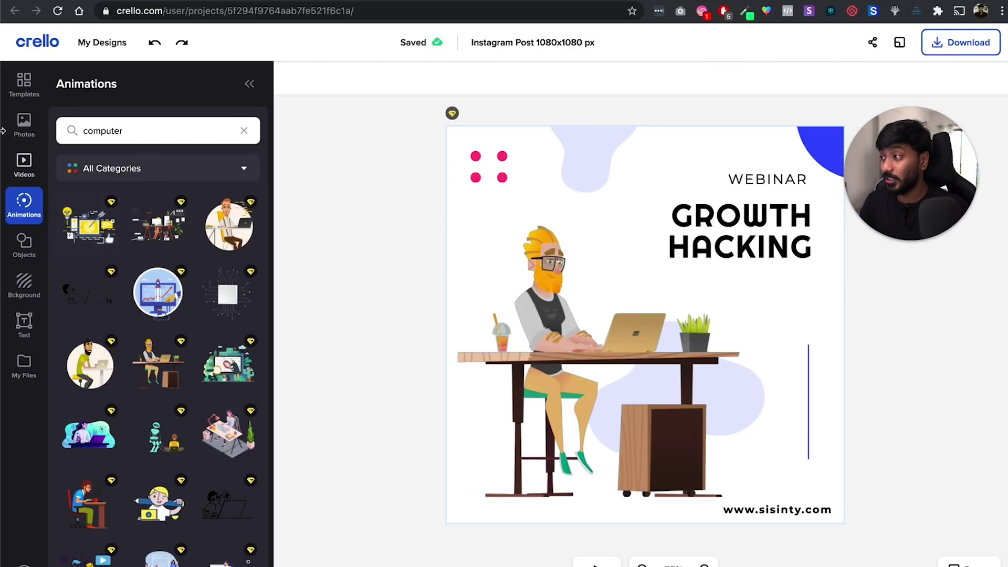
- Add a subheading text box reading "4th Sept, 7pm"
left_click(25, 324)
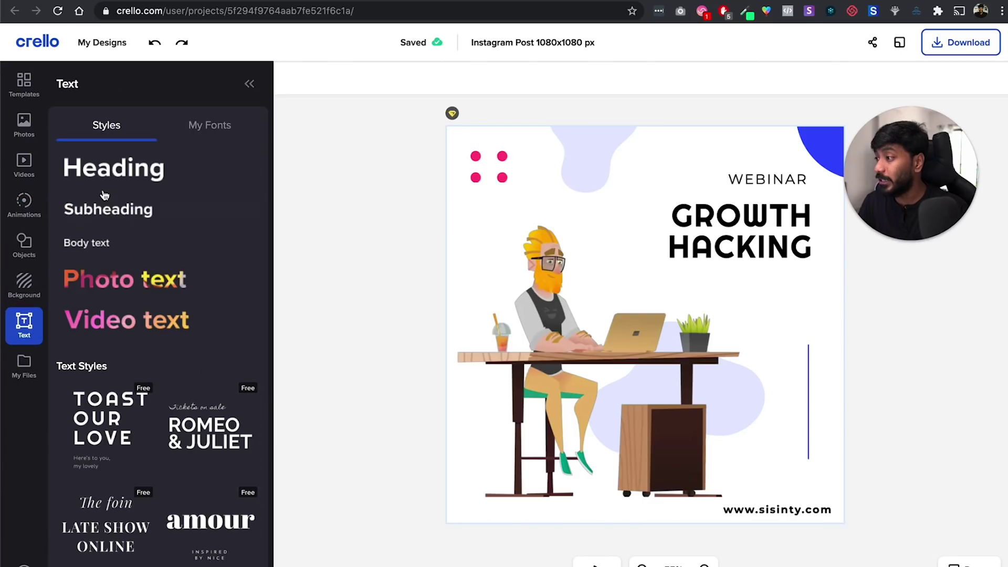
left_click(122, 207)
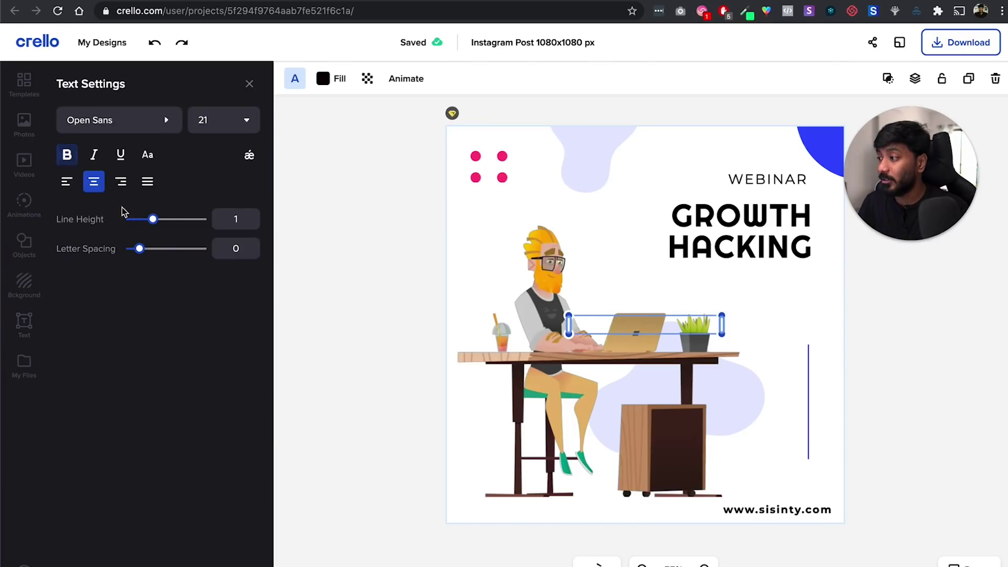
double_click(623, 328)
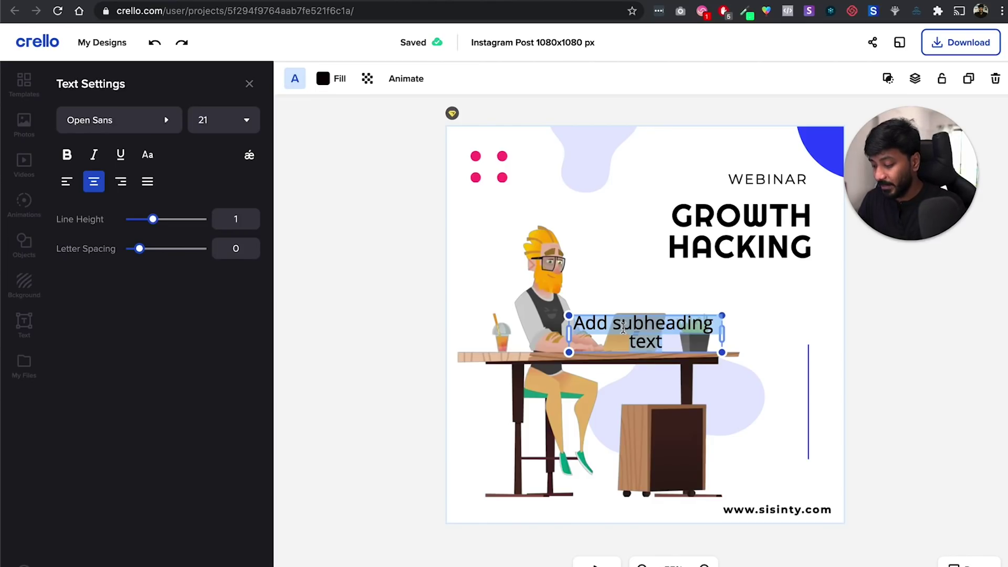
type("4")
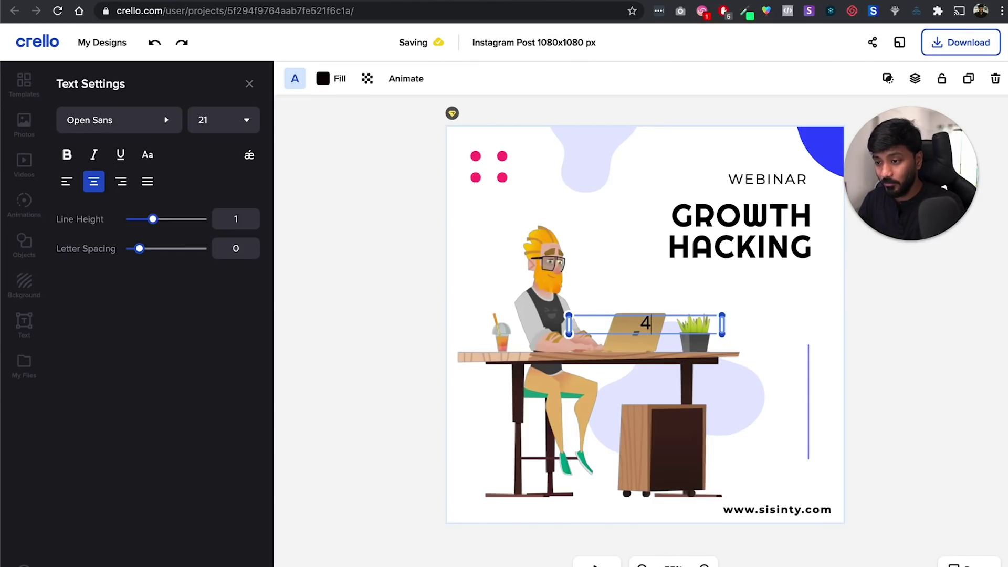
type("rth Set[t")
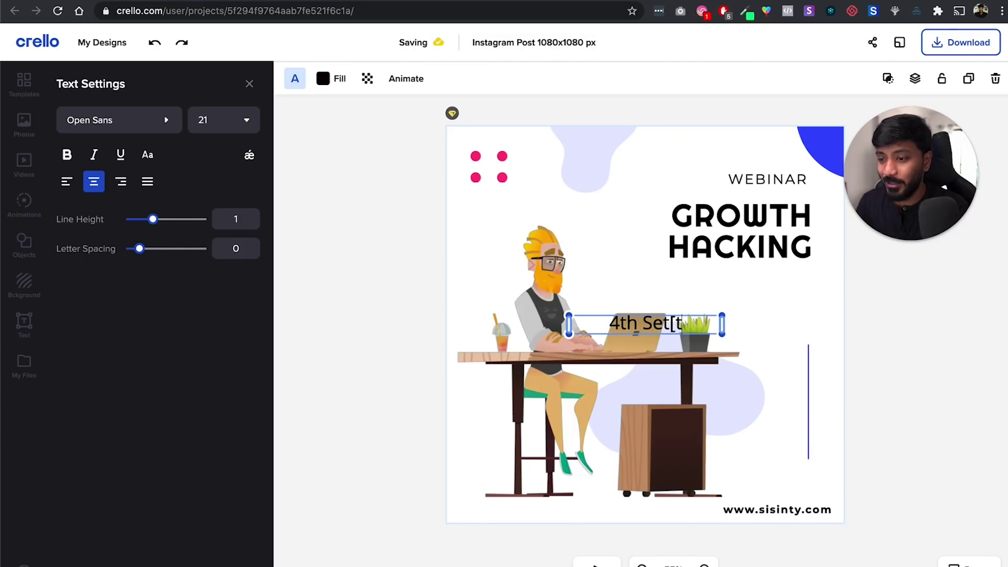
key("BackSpace")
key("BackSpace")
key("BackSpace")
type("pt")
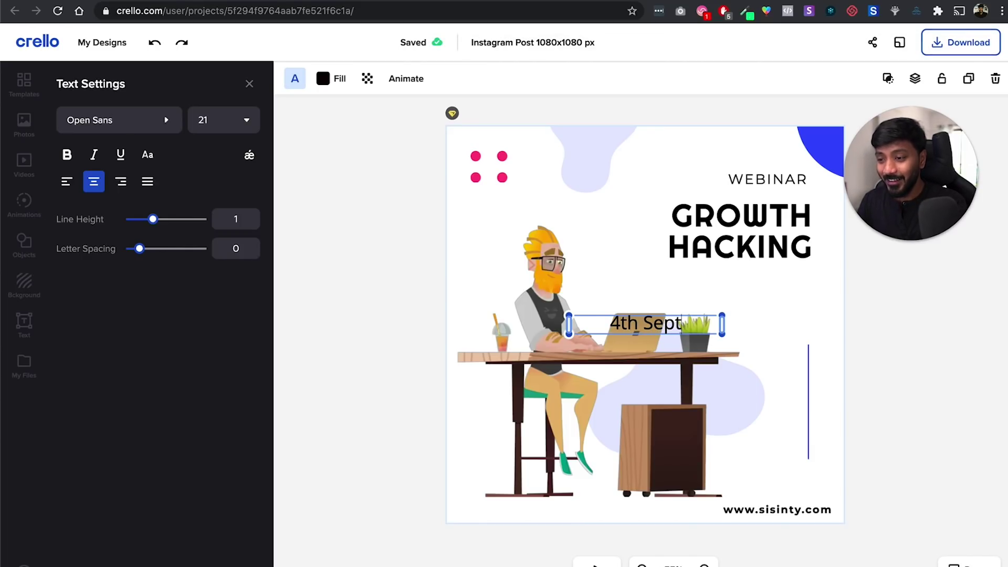
type(", 7pm")
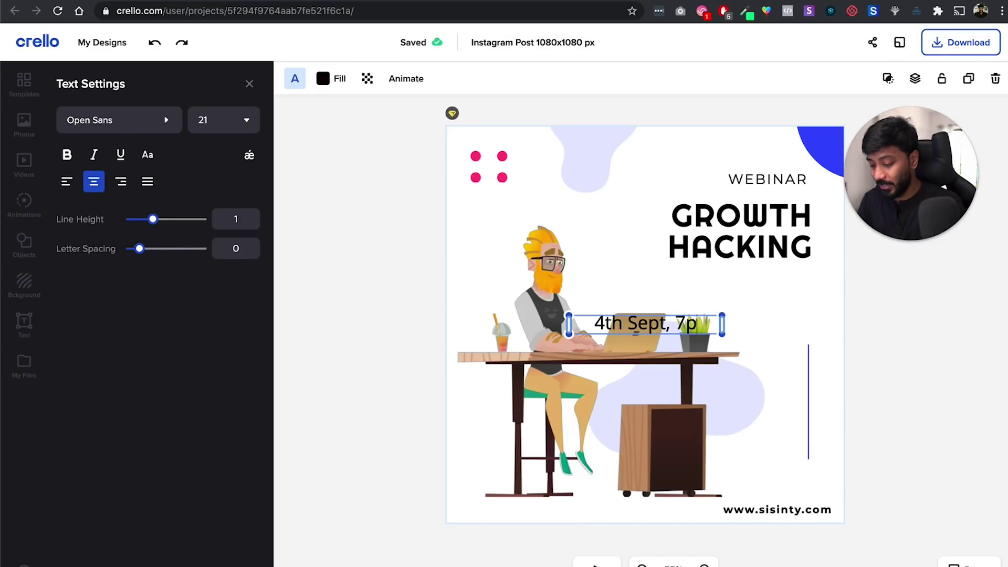
- Set the date text in bold Nunito
triple_click(623, 327)
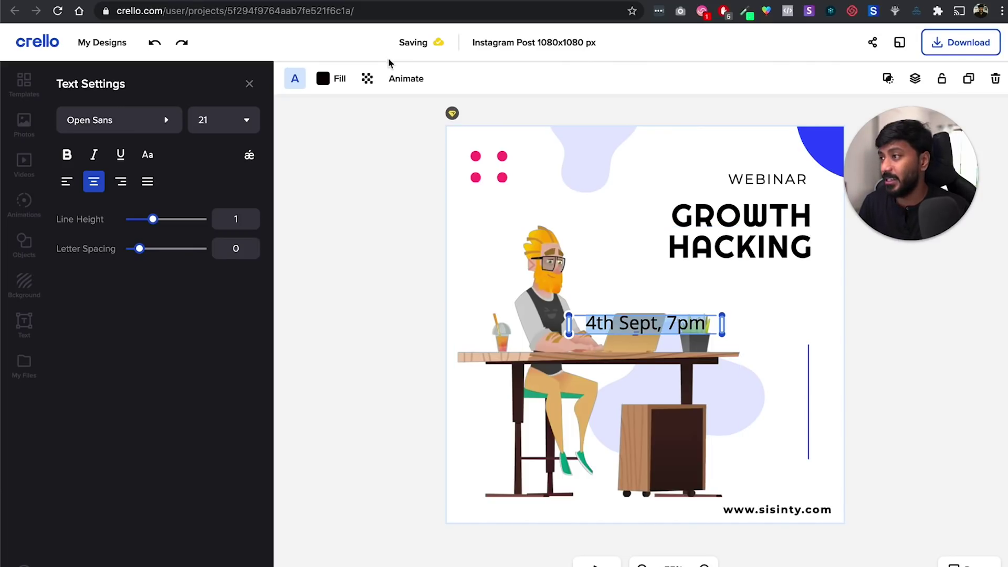
left_click(89, 116)
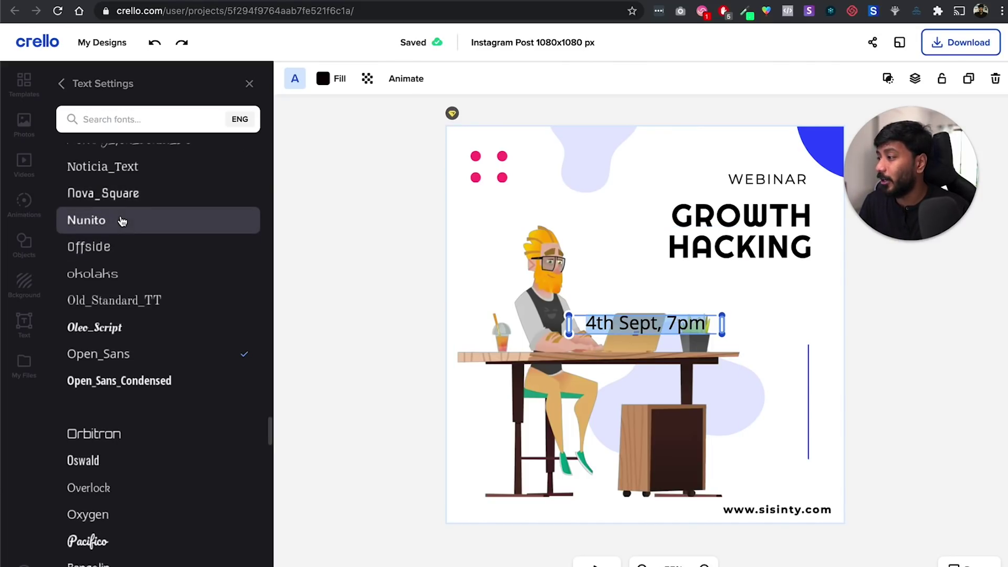
left_click(119, 219)
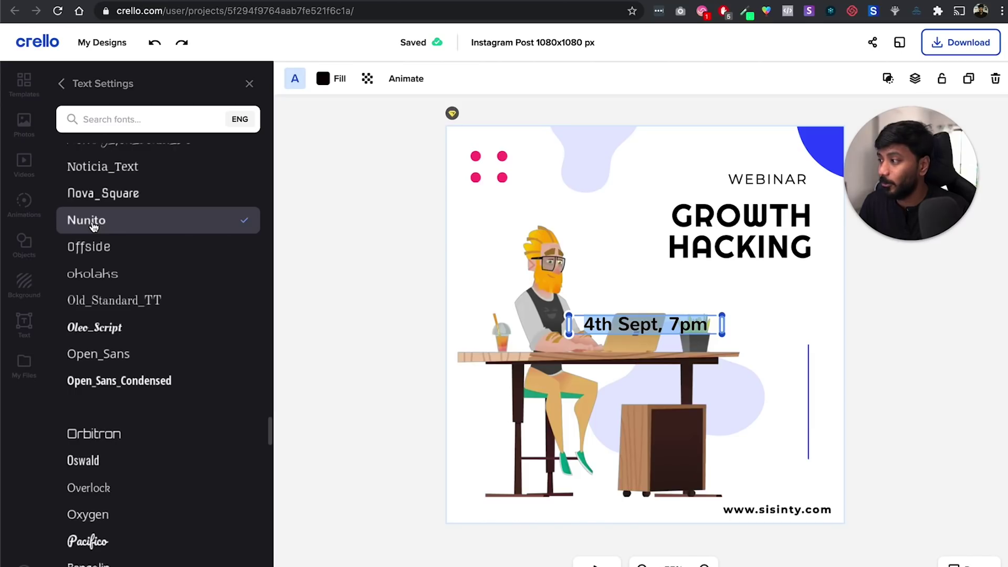
left_click(62, 85)
left_click(67, 154)
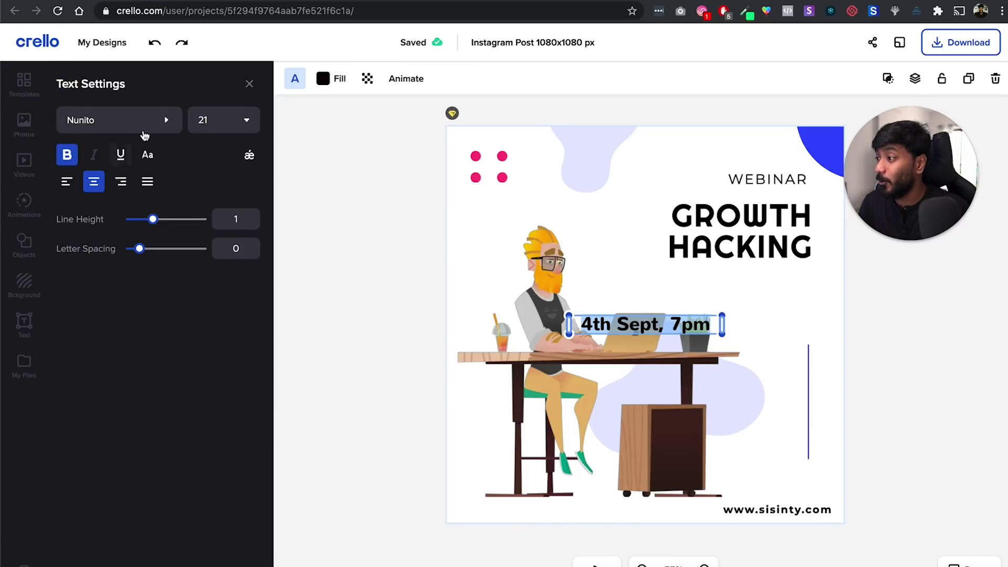
- Colour the date text pink (#EC407A)
left_click(322, 79)
left_click_drag(231, 141, 263, 135)
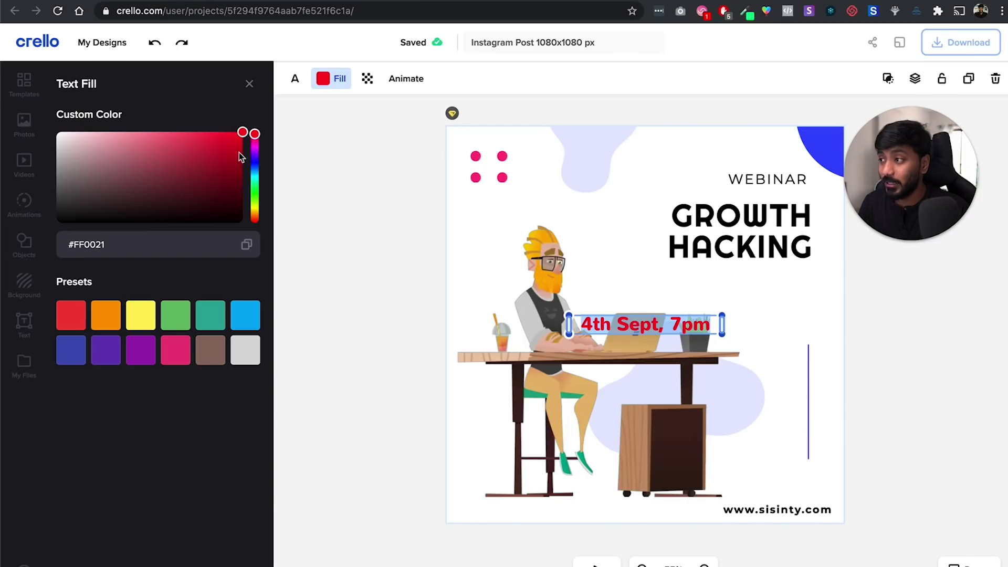
left_click(176, 350)
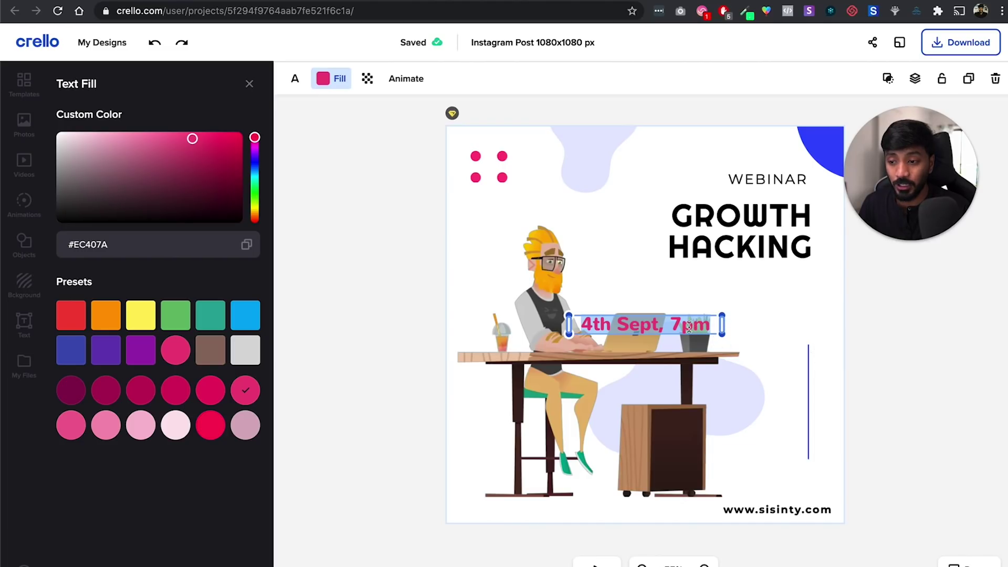
- Move the date under GROWTH HACKING and right-align it
left_click(779, 322)
left_click_drag(664, 324, 754, 286)
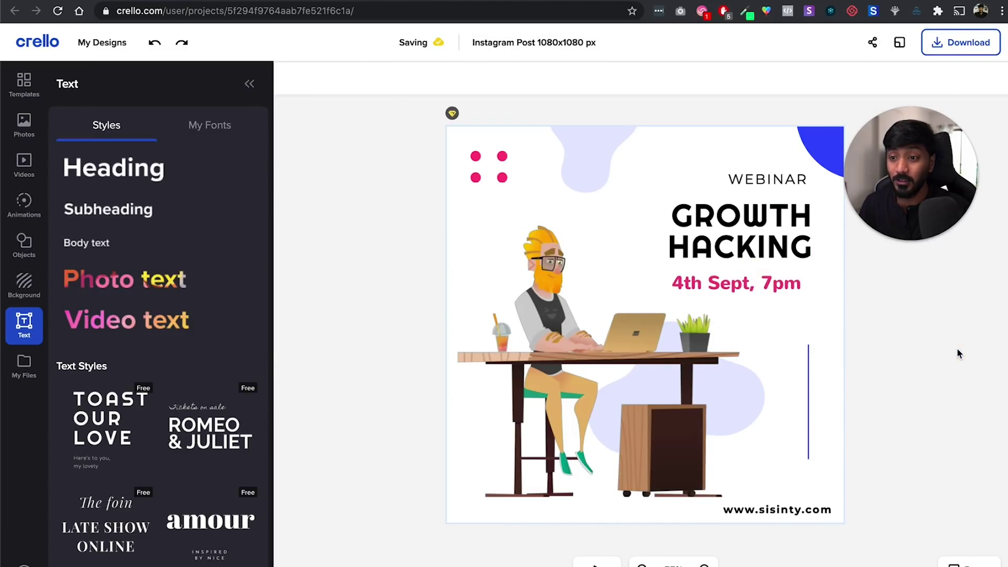
left_click(763, 288)
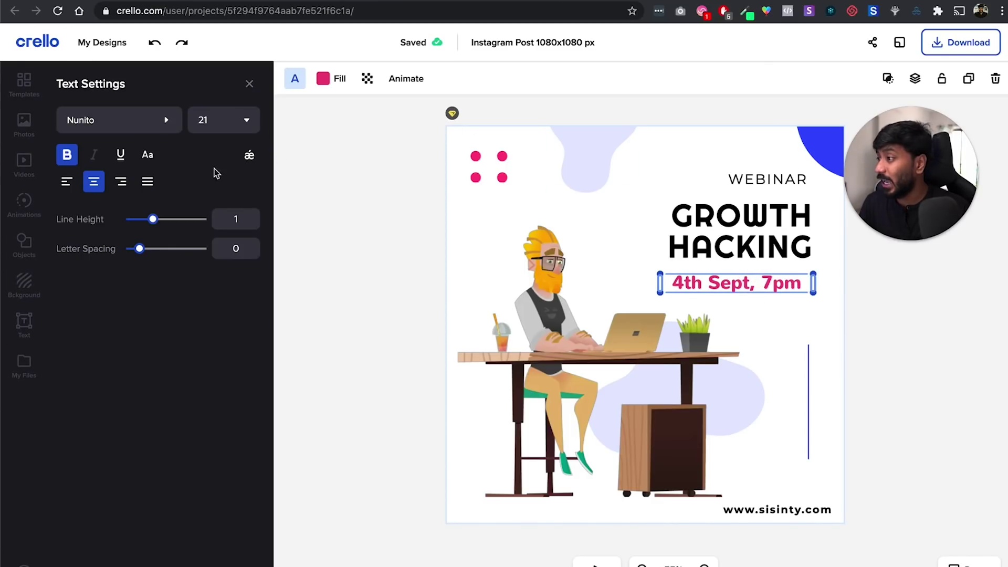
left_click(116, 183)
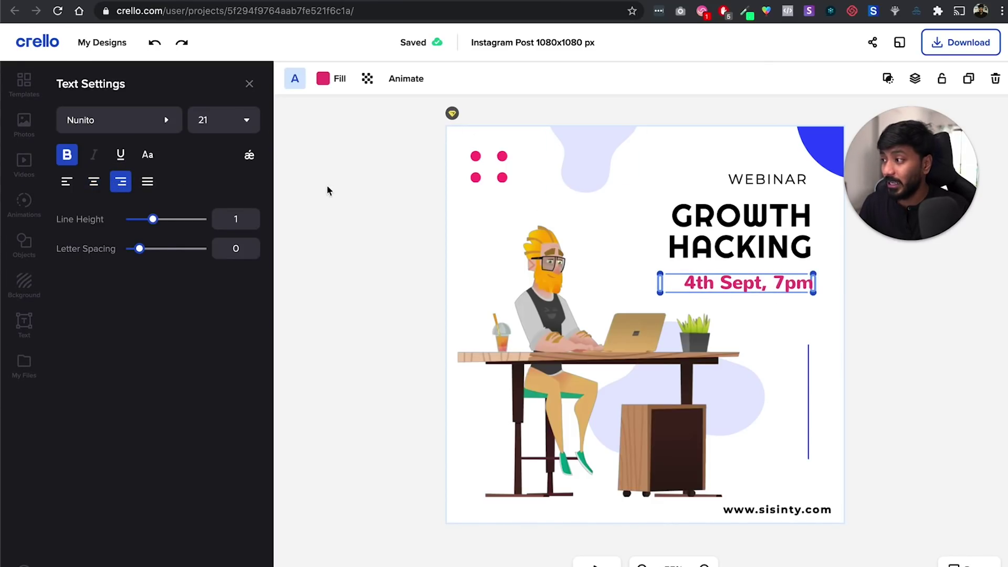
left_click(888, 330)
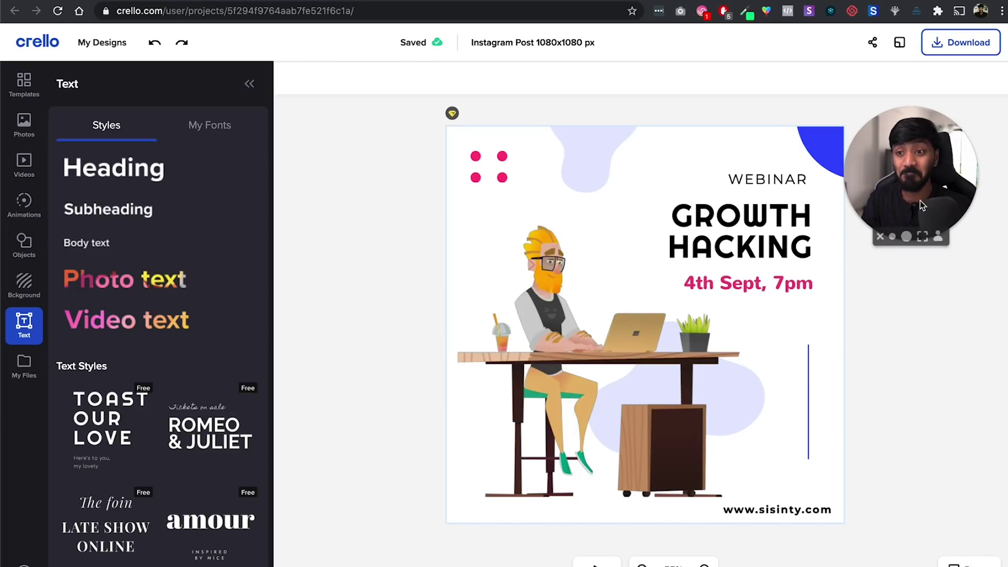